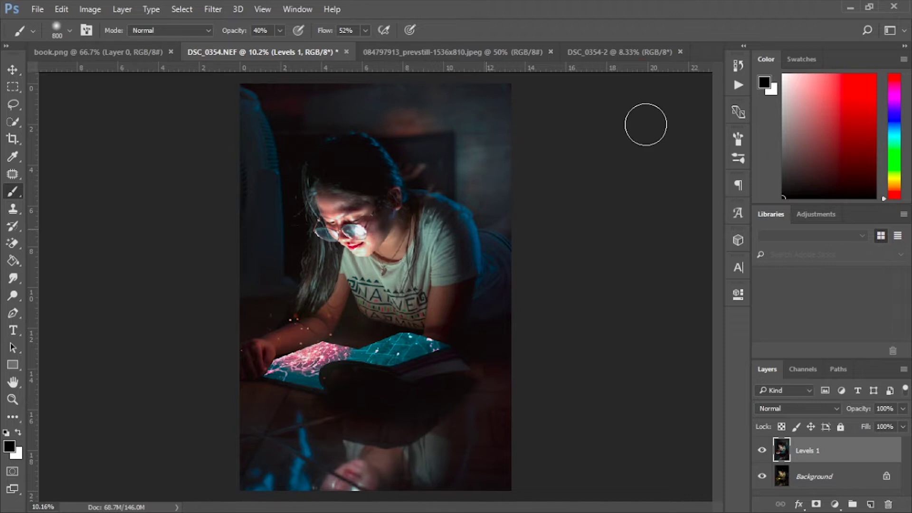
Switch to the unedited DSC_0354-2 photo of the girl reading.
left_click(630, 50)
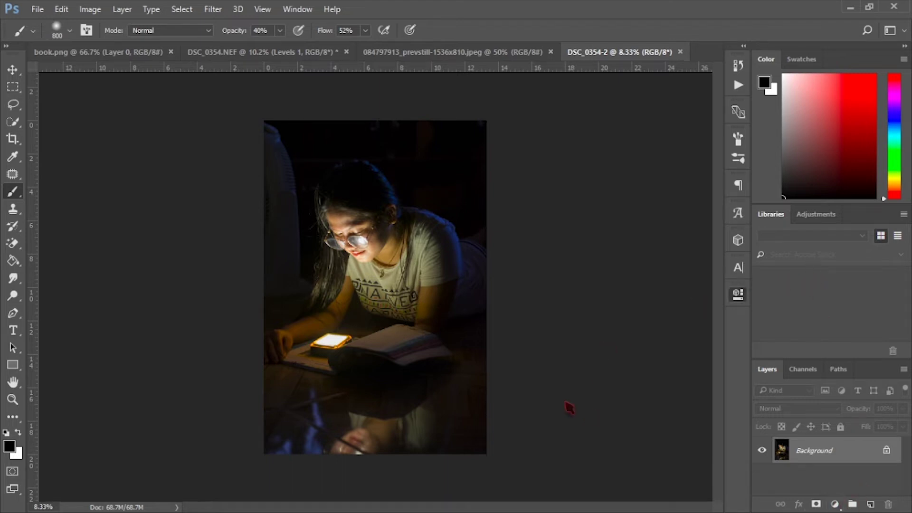
Add a Levels adjustment layer and duplicate the Background layer as 'model 1'.
left_click_drag(570, 408, 564, 407)
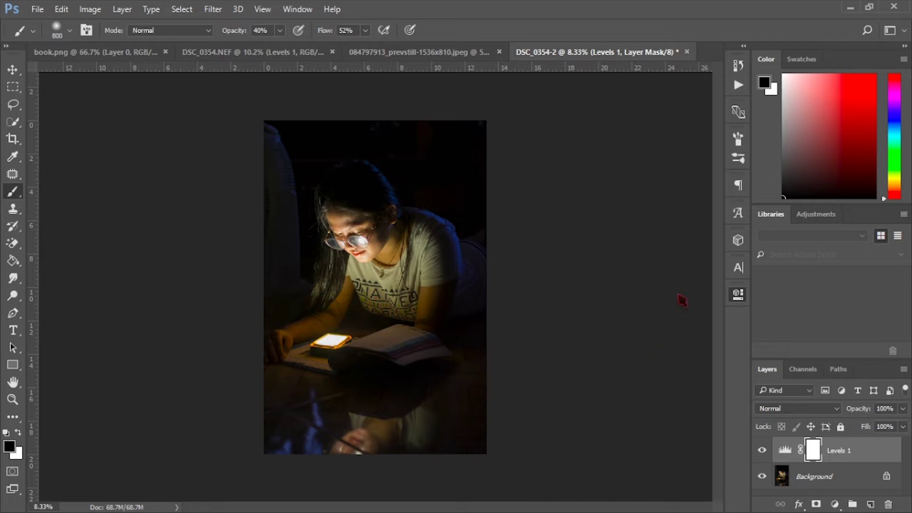
left_click(814, 478)
key("ctrl+j")
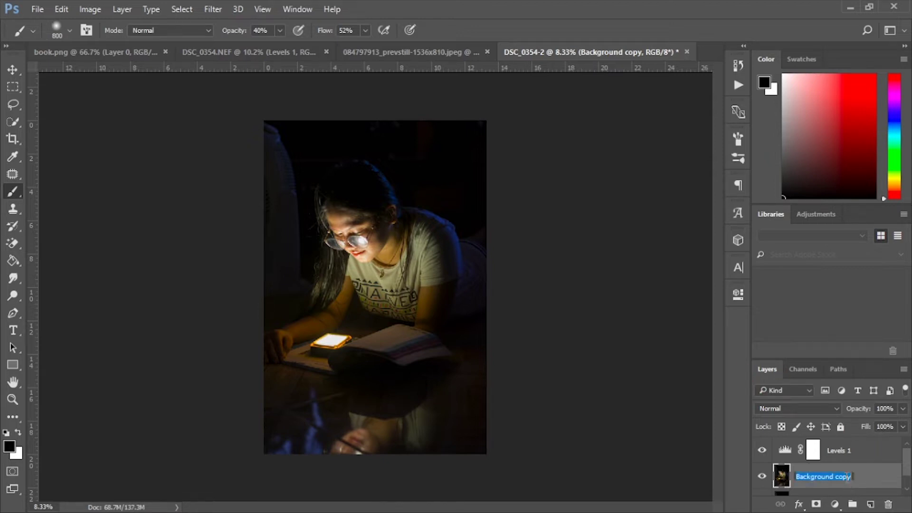
type("model 1")
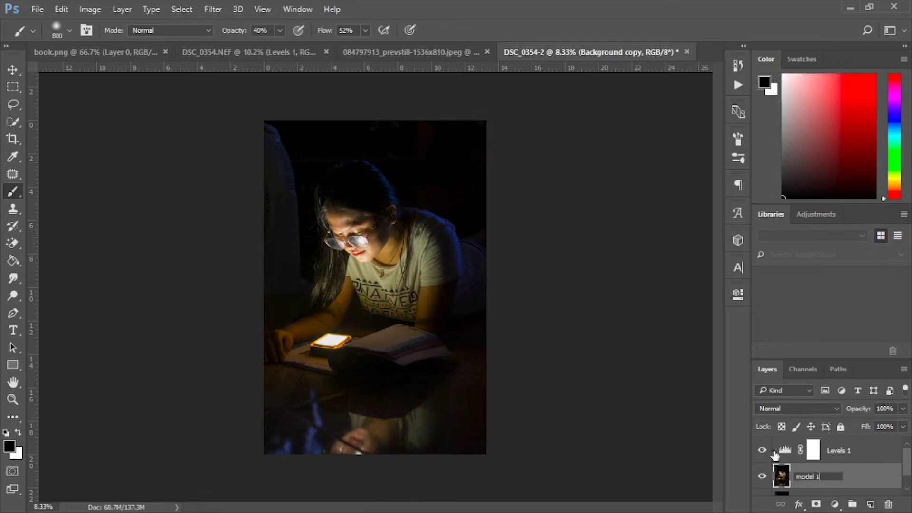
key("Return")
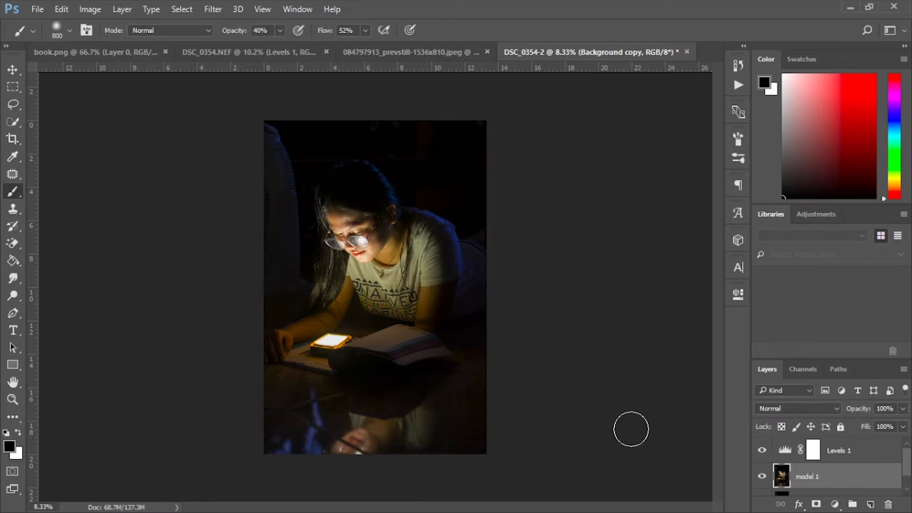
key("v")
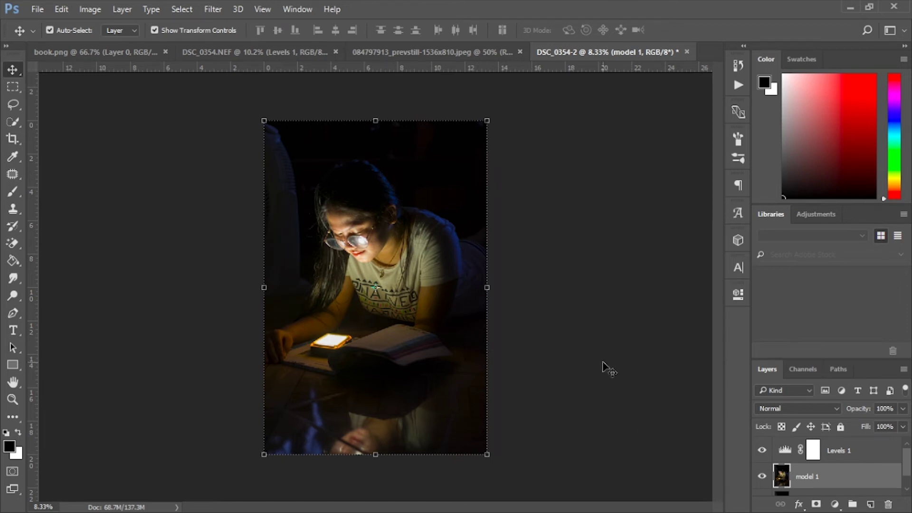
scroll(329, 344, "up", 2)
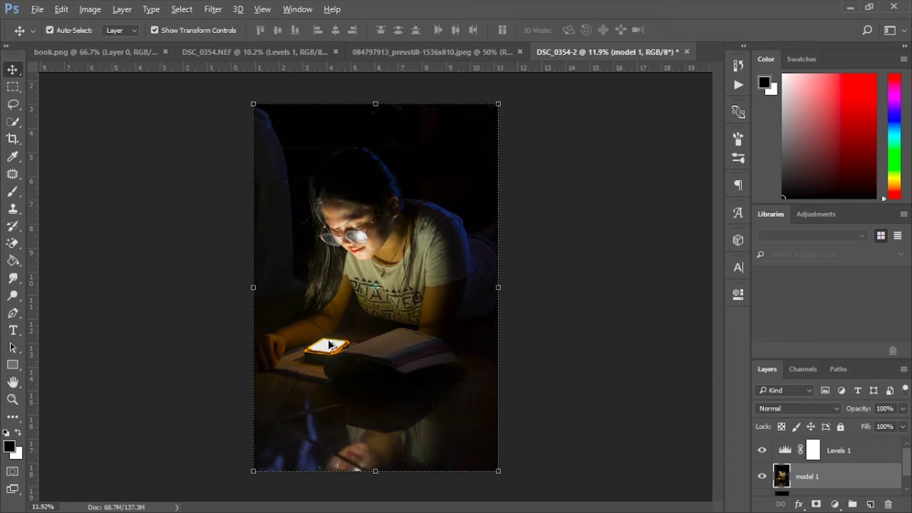
scroll(335, 361, "up", 2)
scroll(336, 361, "up", 3)
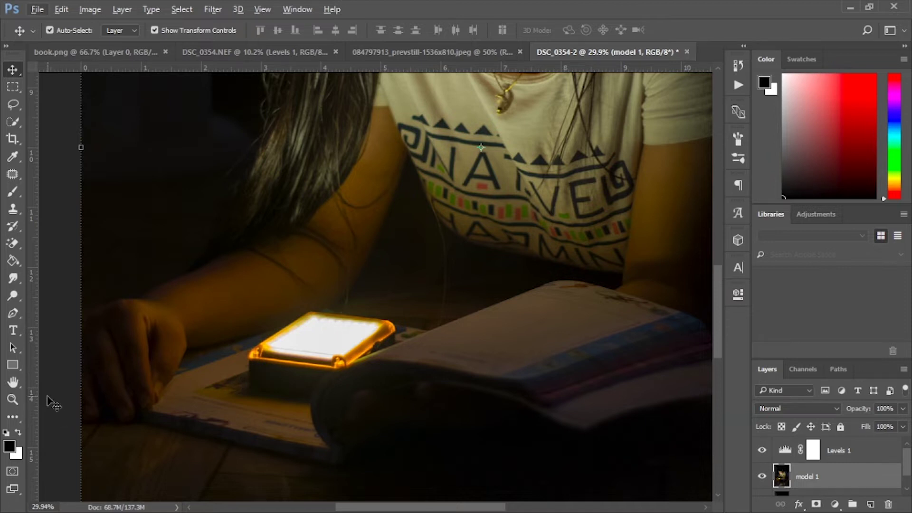
Start a Pen path tracing the top edge of the open book's pages.
key("p")
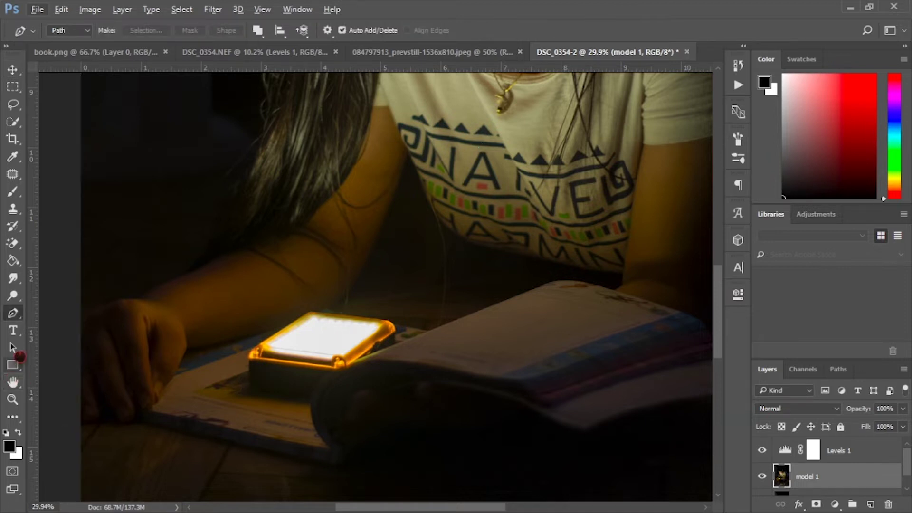
scroll(177, 379, "up", 3)
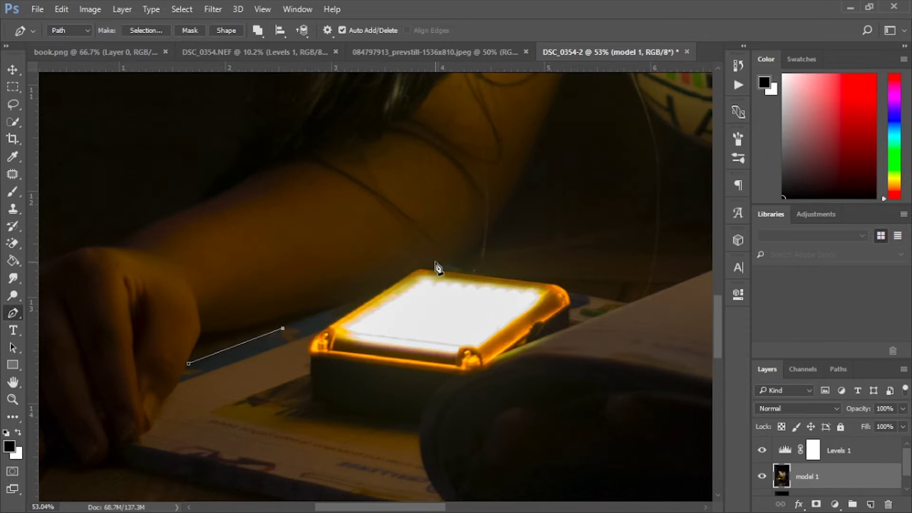
left_click(441, 261)
scroll(534, 312, "up", 3)
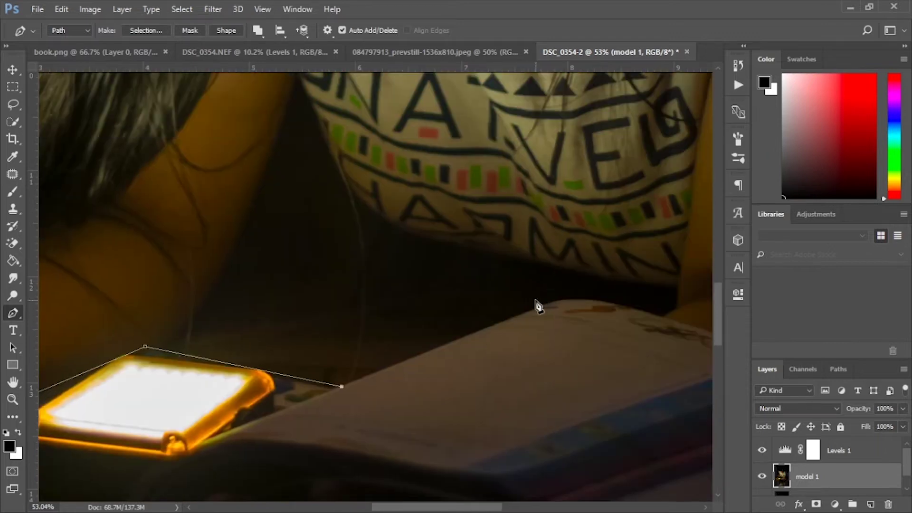
scroll(529, 346, "up", 3)
scroll(575, 337, "up", 5)
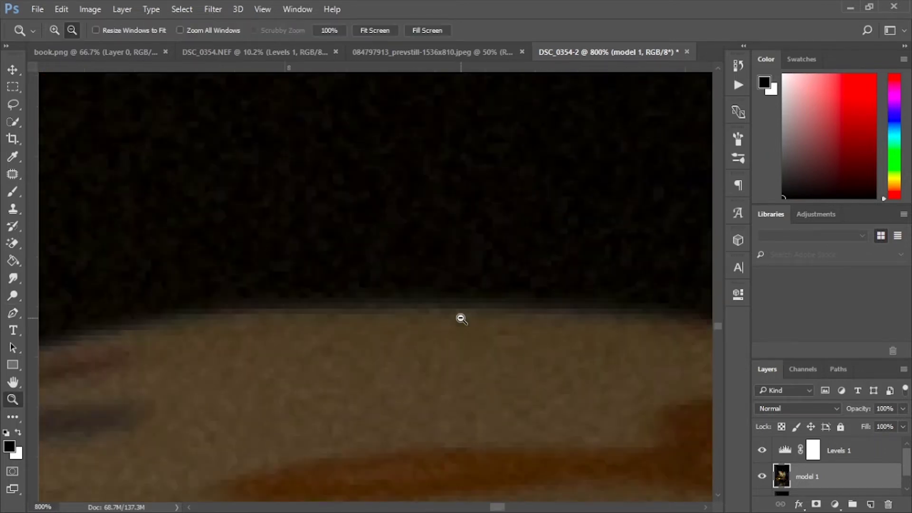
scroll(460, 318, "down", 5)
key("p")
left_click(511, 323)
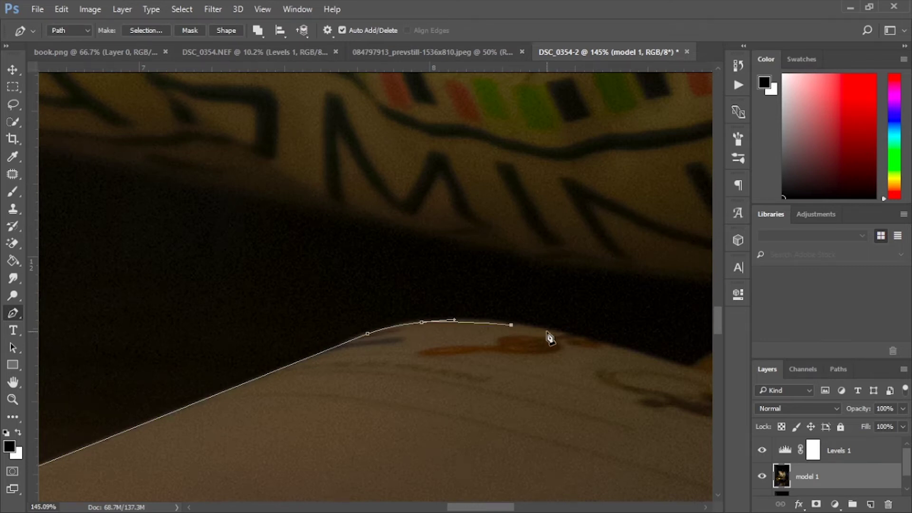
left_click(556, 330)
left_click(660, 369)
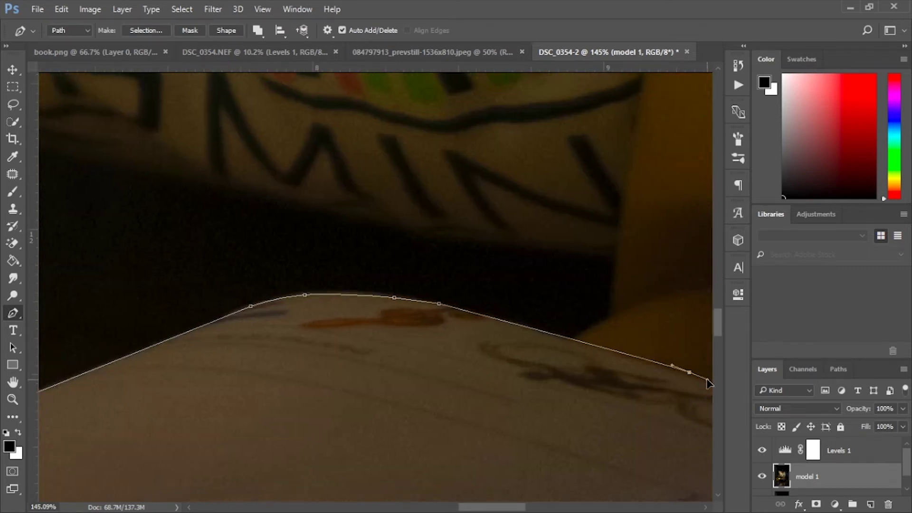
left_click_drag(703, 377, 356, 200)
left_click_drag(642, 310, 661, 331)
Curve the path around the lamp and hand, closing it at the starting anchor.
scroll(281, 413, "down", 3)
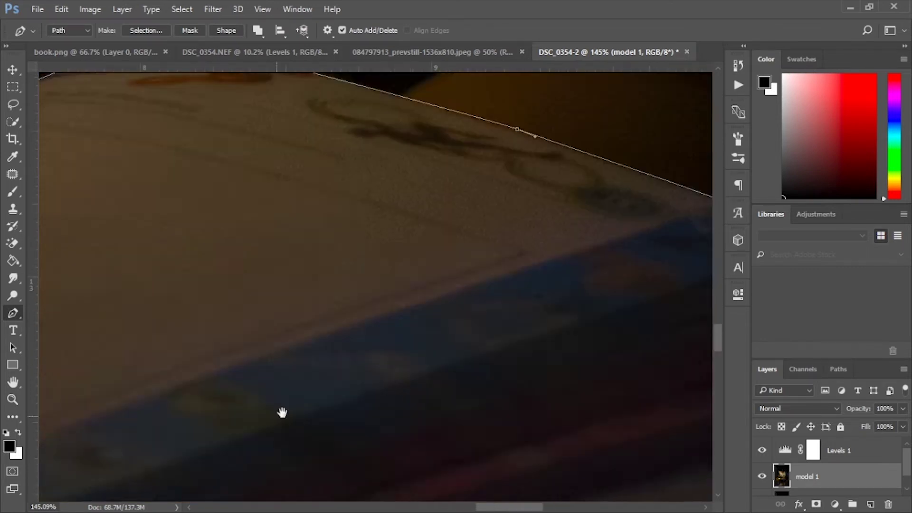
scroll(240, 350, "down", 3)
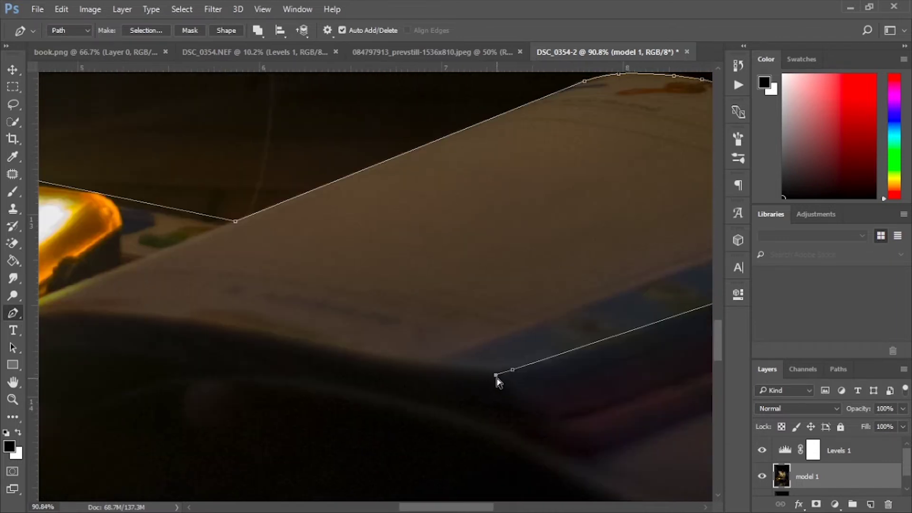
left_click_drag(499, 379, 618, 400)
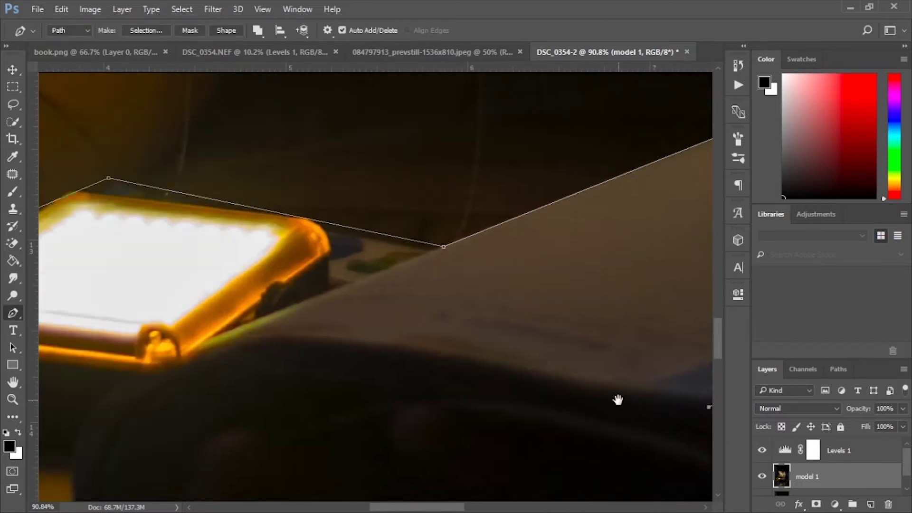
scroll(468, 383, "down", 2)
scroll(197, 302, "up", 3)
scroll(305, 333, "down", 2)
mouse_move(303, 327)
left_mouse_down()
mouse_move(278, 336)
mouse_move(383, 267)
mouse_move(242, 436)
mouse_move(254, 432)
left_mouse_up()
left_click_drag(309, 367, 302, 232)
scroll(126, 336, "up", 3)
scroll(330, 366, "up", 3)
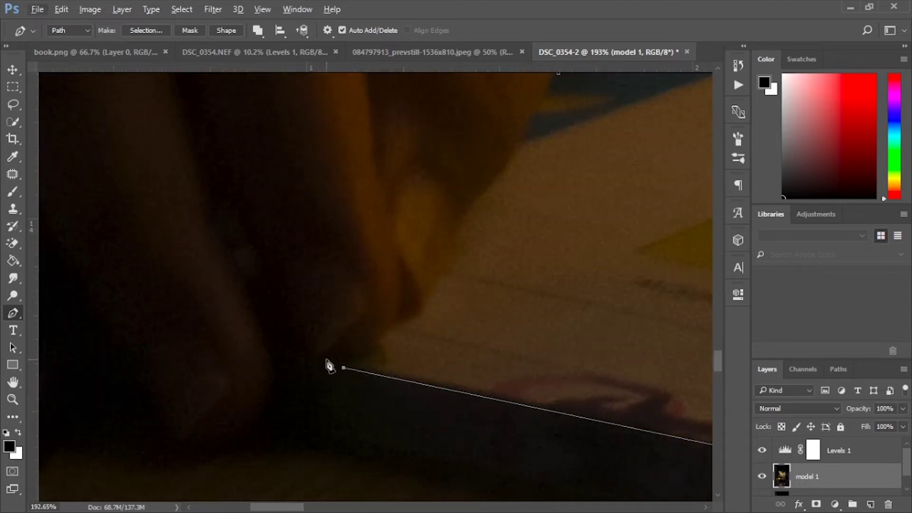
left_click_drag(379, 343, 400, 323)
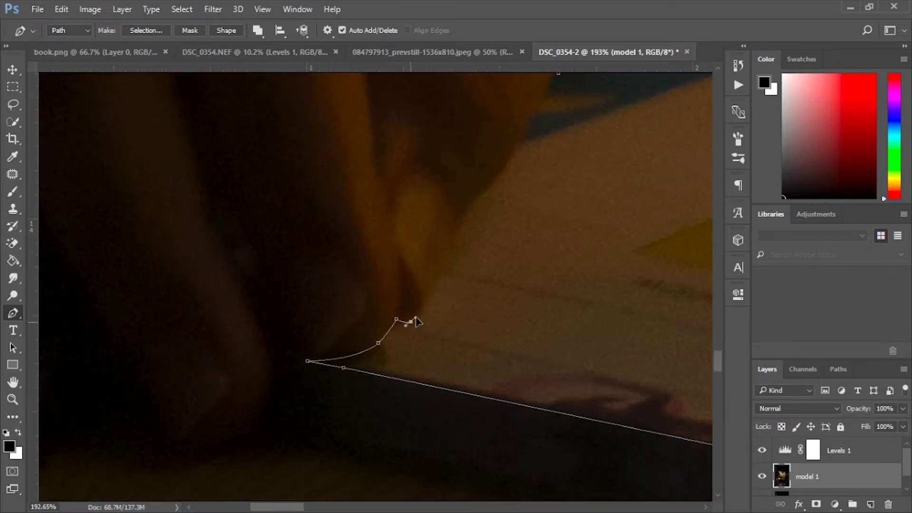
left_click_drag(525, 146, 432, 214)
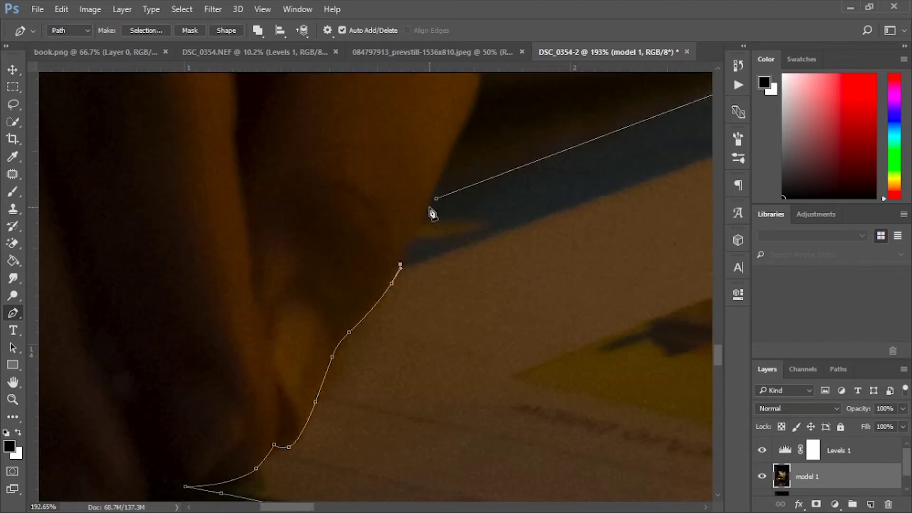
left_click(441, 239)
key("ctrl+0")
key("i")
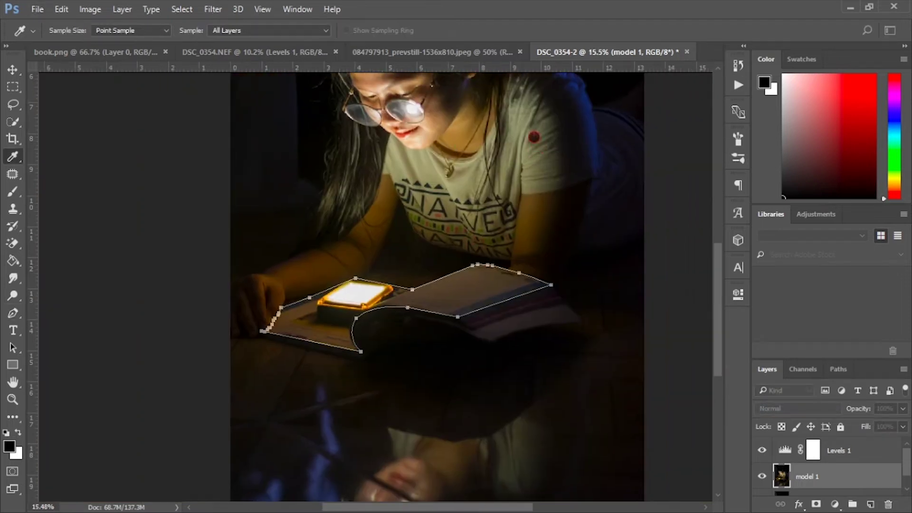
Load the closed book path as a selection.
key("p")
key("ctrl+Return")
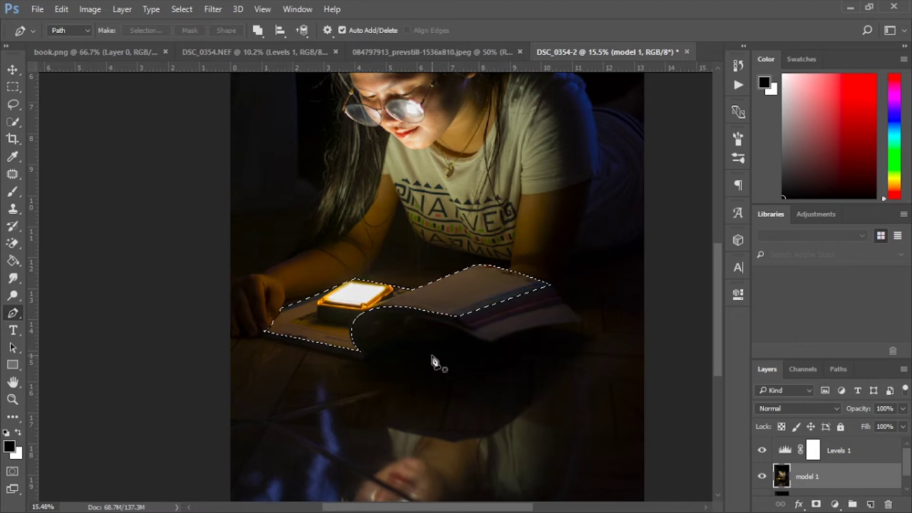
left_click_drag(368, 365, 448, 418)
scroll(457, 409, "up", 2)
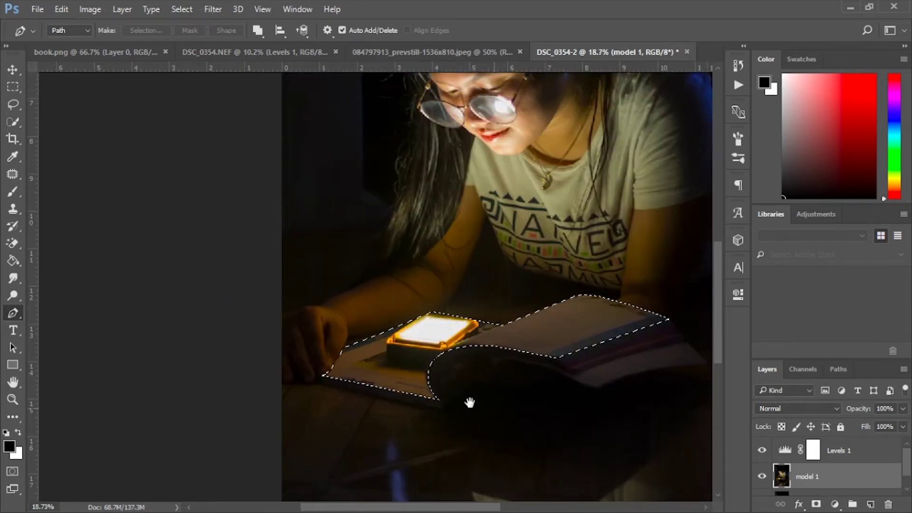
Fill the book selection with white on a new Layer 1 using the Paint Bucket.
left_click(871, 506)
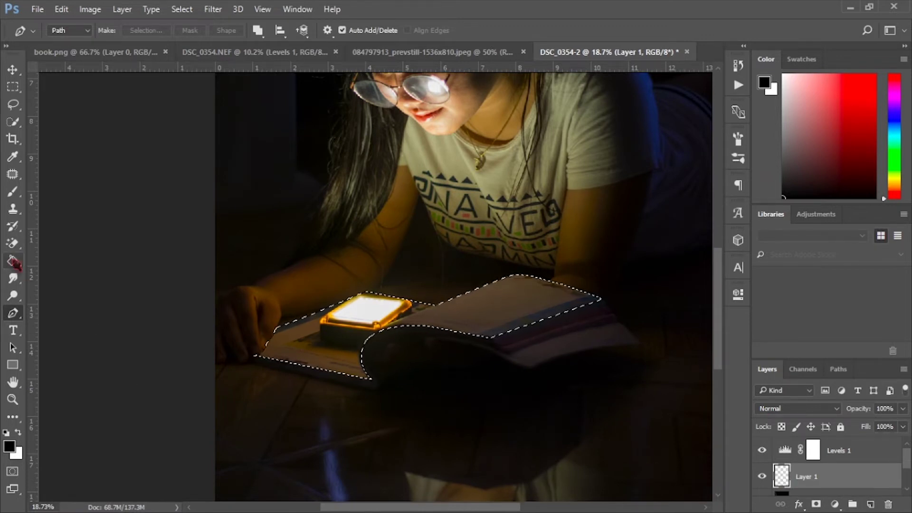
left_click(14, 262)
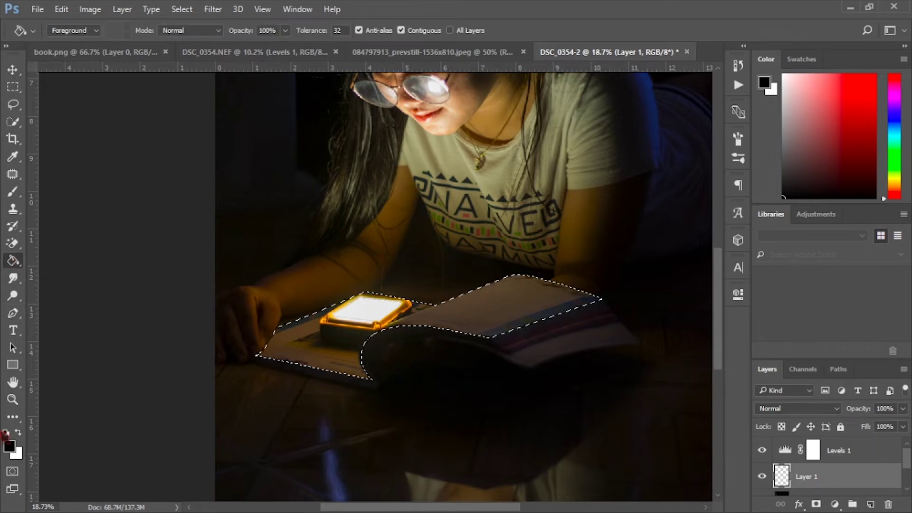
left_click(18, 432)
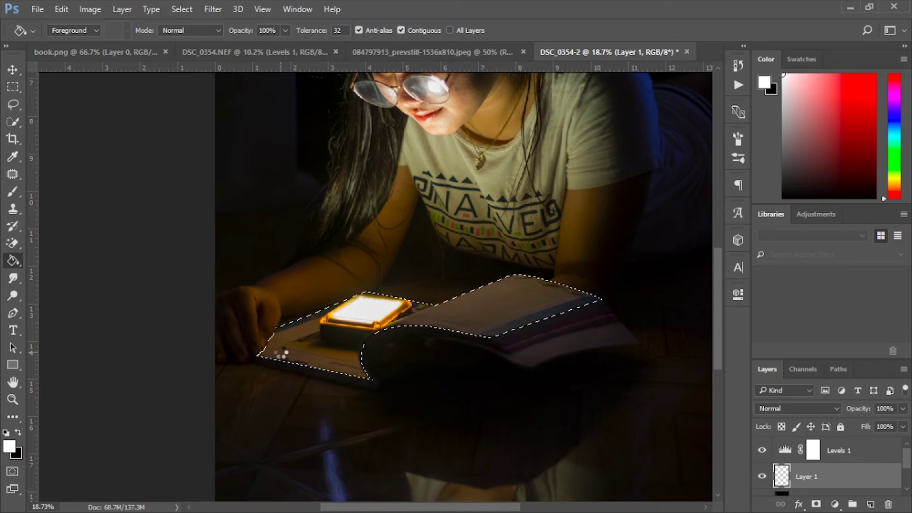
left_click(281, 353)
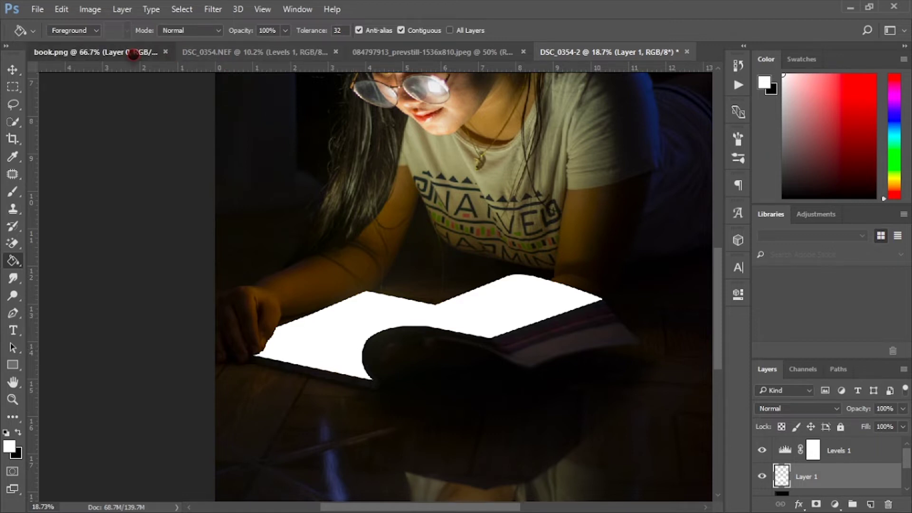
left_click(133, 52)
Bring the book.png map image into the photo as Layer 2, scaled over the book.
key("v")
left_click_drag(372, 246, 561, 80)
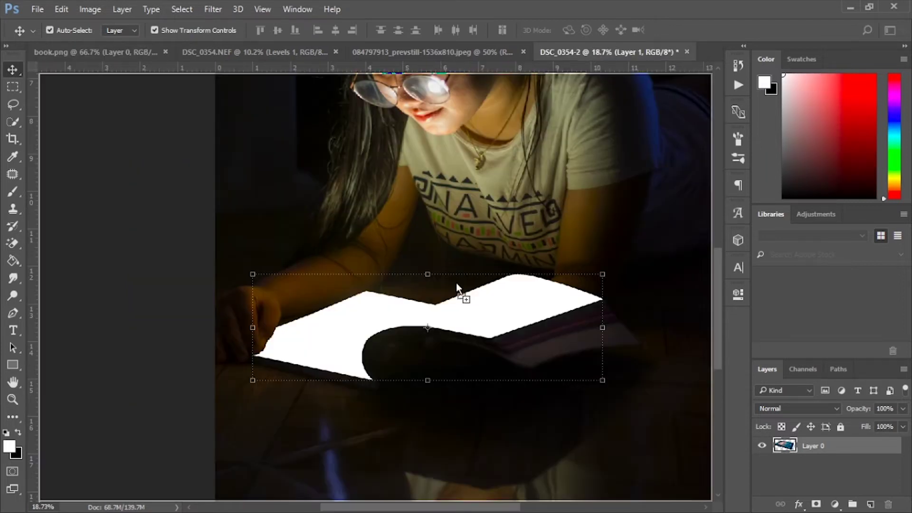
mouse_move(561, 80)
left_mouse_down()
mouse_move(438, 322)
mouse_move(404, 336)
mouse_move(381, 377)
mouse_move(404, 375)
mouse_move(535, 446)
left_mouse_up()
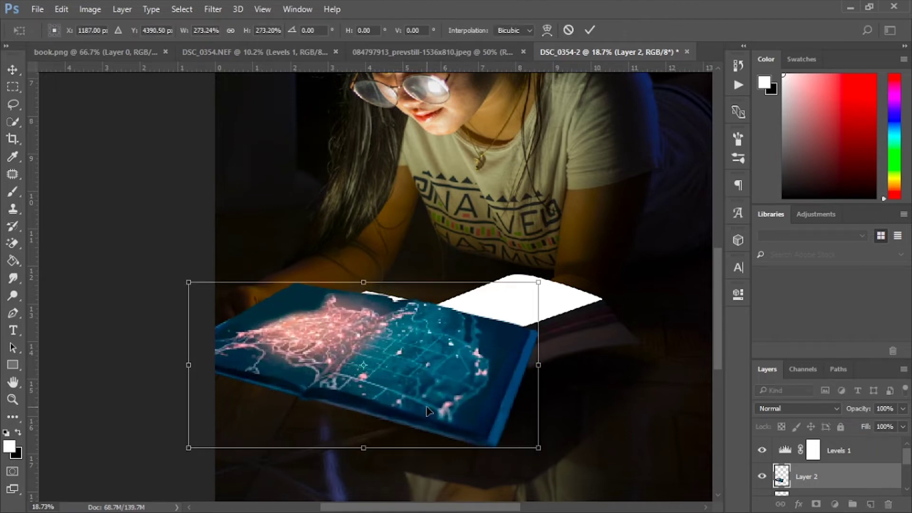
left_click_drag(431, 408, 504, 362)
left_click_drag(610, 407, 652, 442)
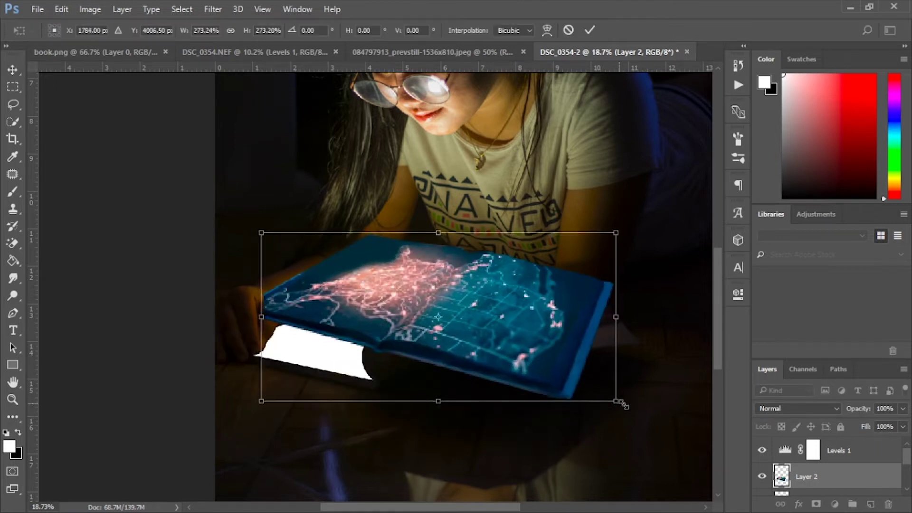
mouse_move(579, 380)
left_mouse_down()
mouse_move(534, 369)
mouse_move(540, 381)
left_mouse_up()
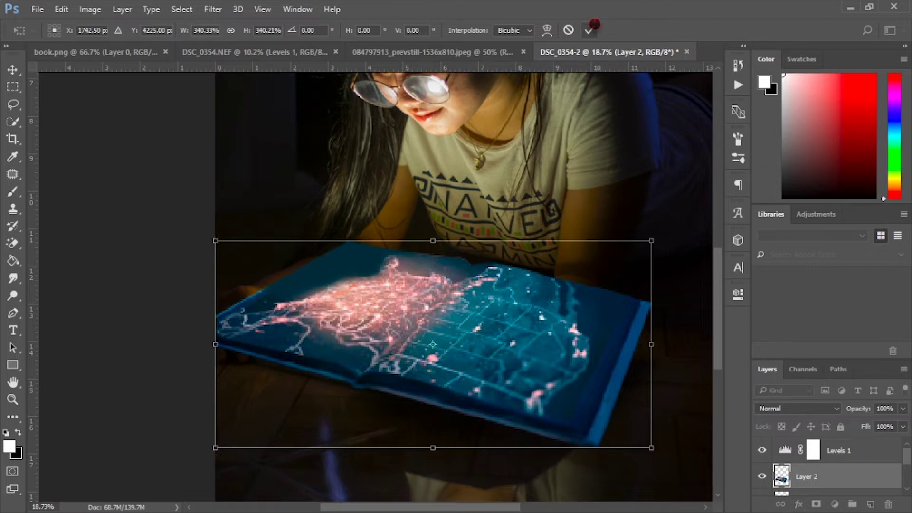
left_click(590, 30)
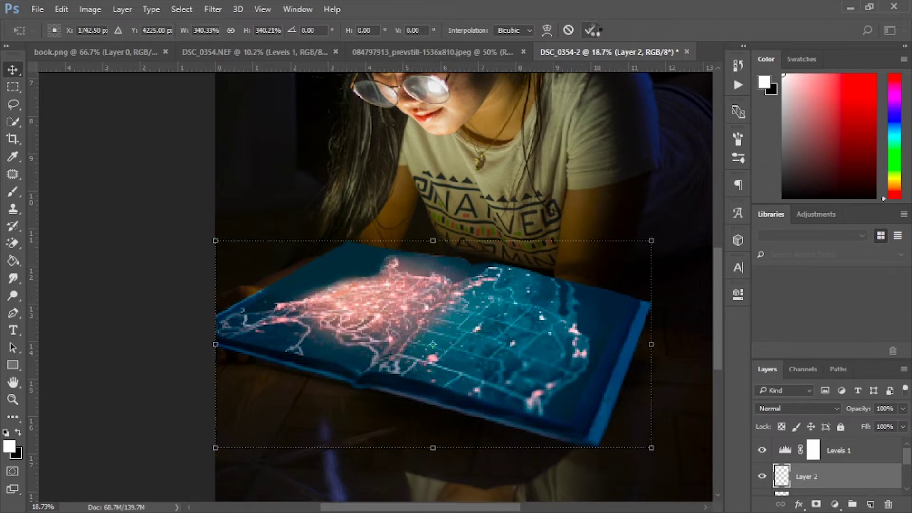
Clip Layer 2's map image to the white page layer with Ctrl+Alt+G.
left_click(792, 409)
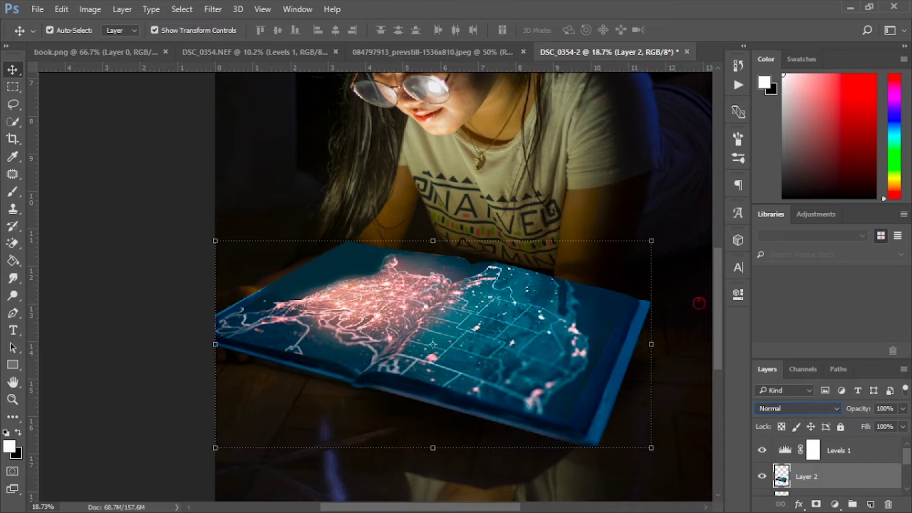
key("ctrl+alt+g")
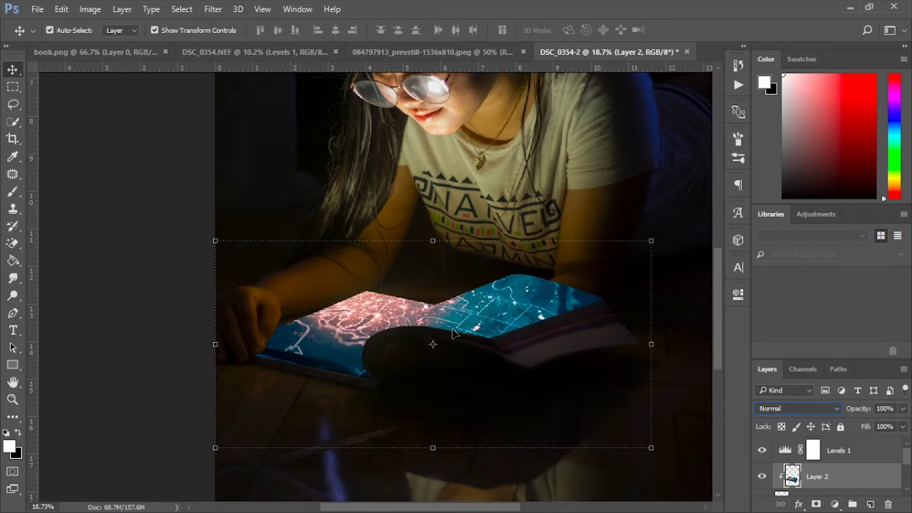
left_click(481, 233)
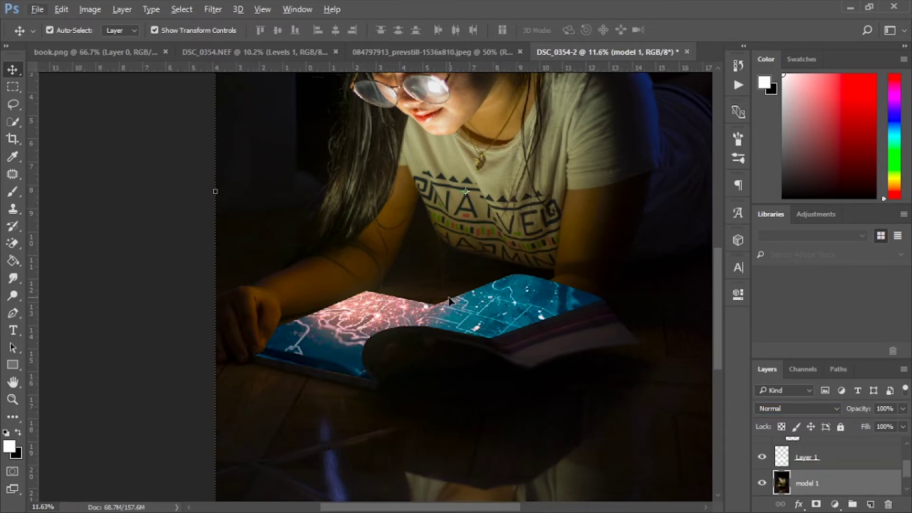
scroll(373, 387, "down", 3)
scroll(378, 355, "up", 3)
scroll(399, 387, "up", 2)
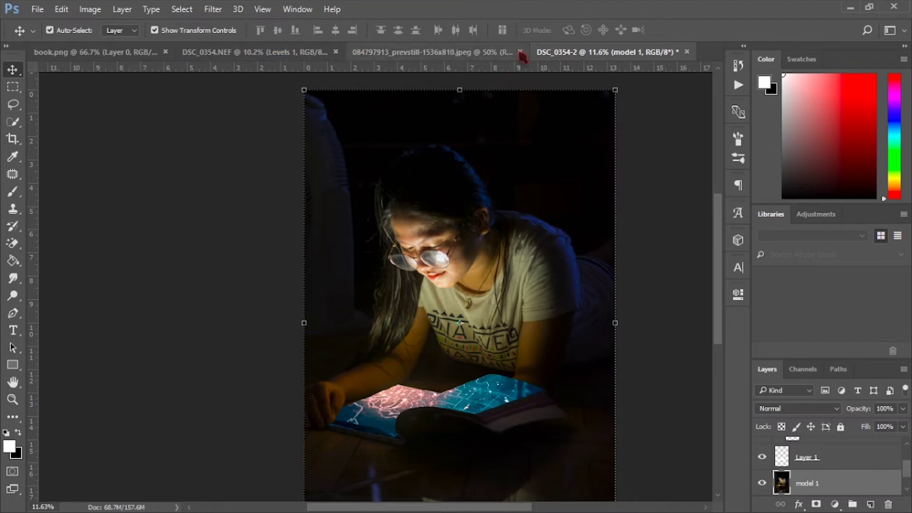
Bring the bokeh image into the composite above the map layer, over the pages.
left_click(427, 52)
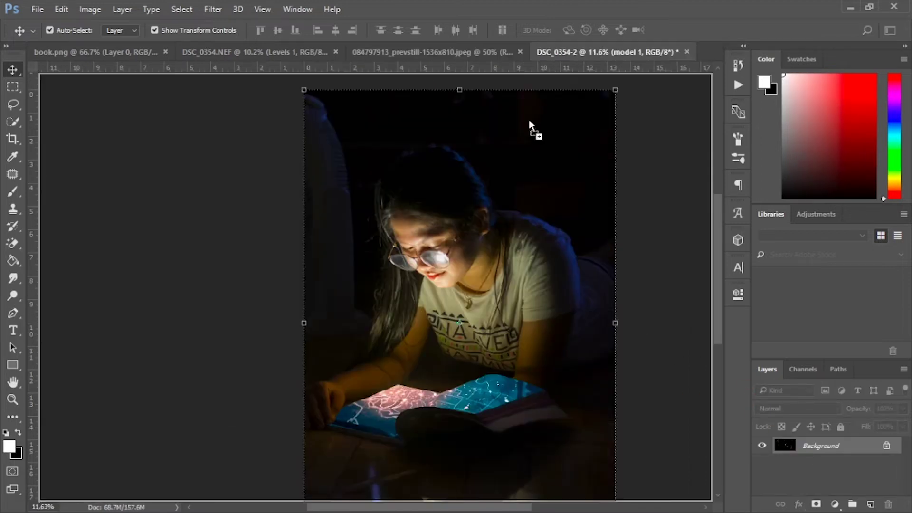
mouse_move(580, 50)
left_mouse_down()
mouse_move(408, 367)
mouse_move(412, 426)
left_mouse_up()
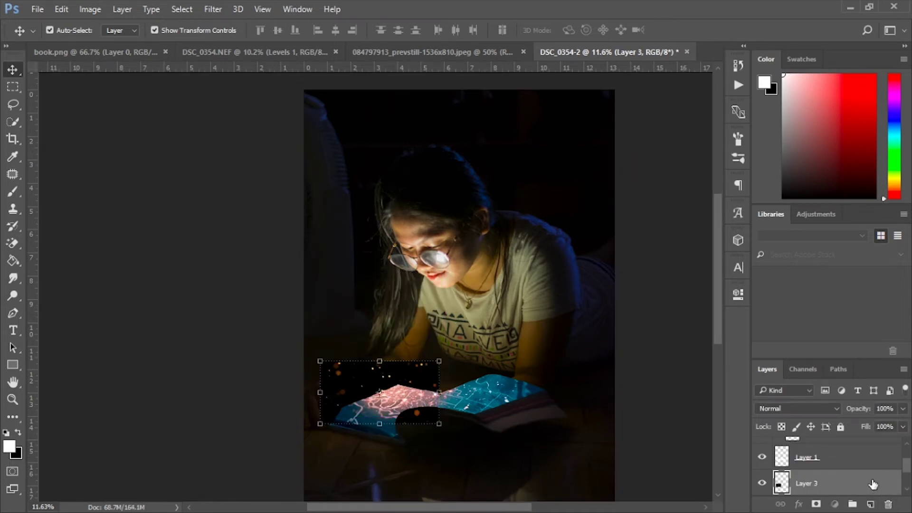
scroll(860, 456, "up", 3)
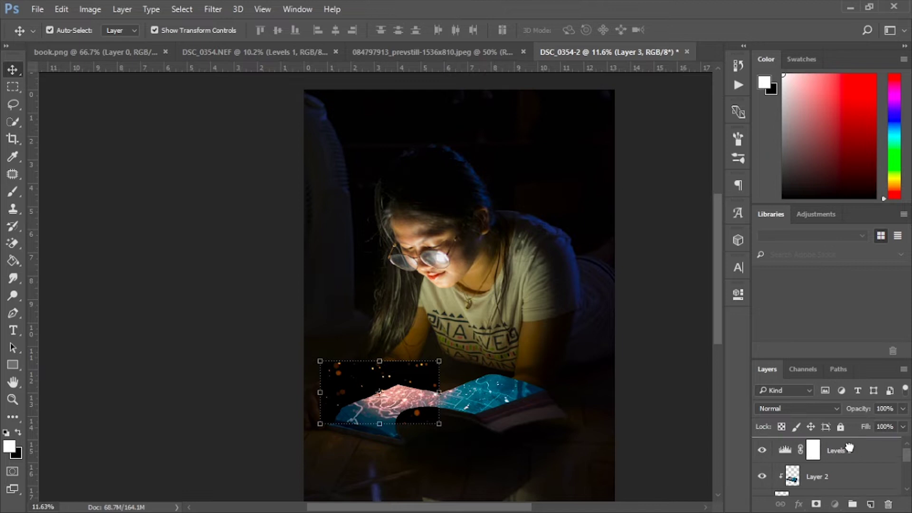
key("ctrl+bracketright")
left_click_drag(397, 392, 409, 407)
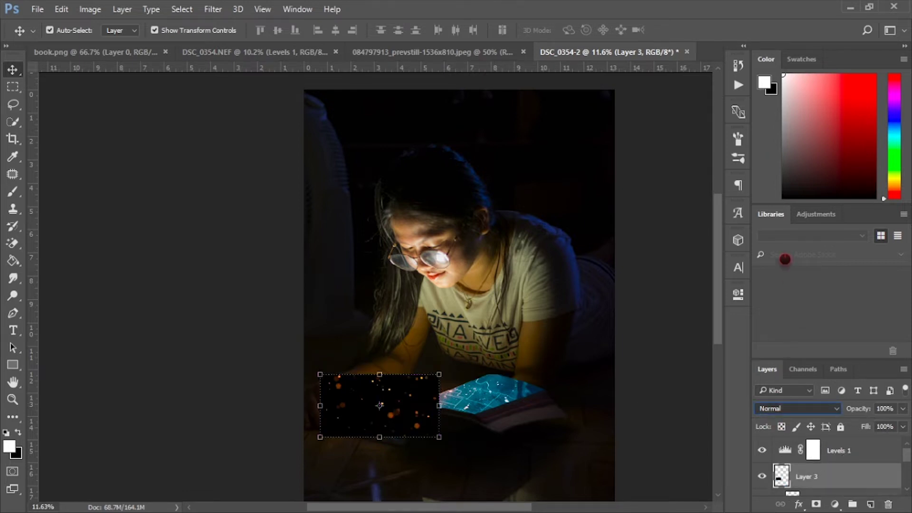
Set the bokeh layer to Screen blend, place it above the book, and add a mask.
key("alt+shift+g")
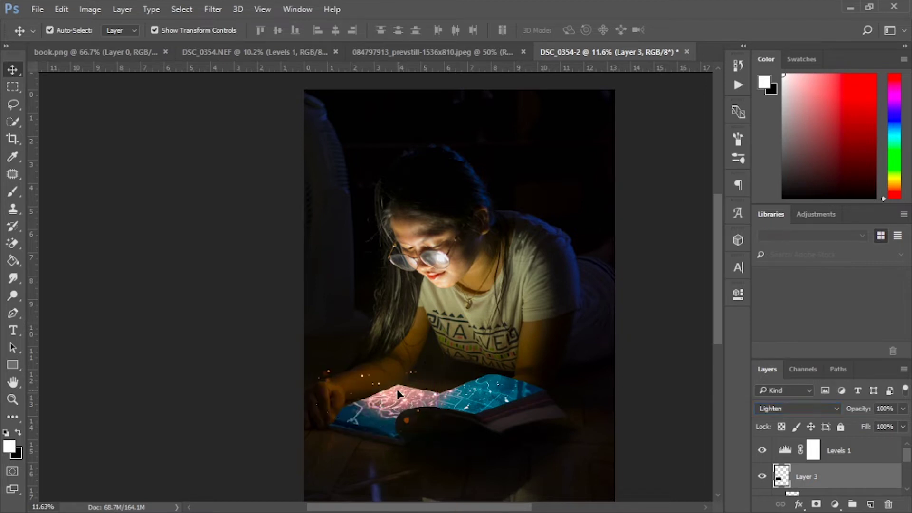
mouse_move(399, 391)
left_mouse_down()
mouse_move(413, 395)
mouse_move(420, 382)
left_mouse_up()
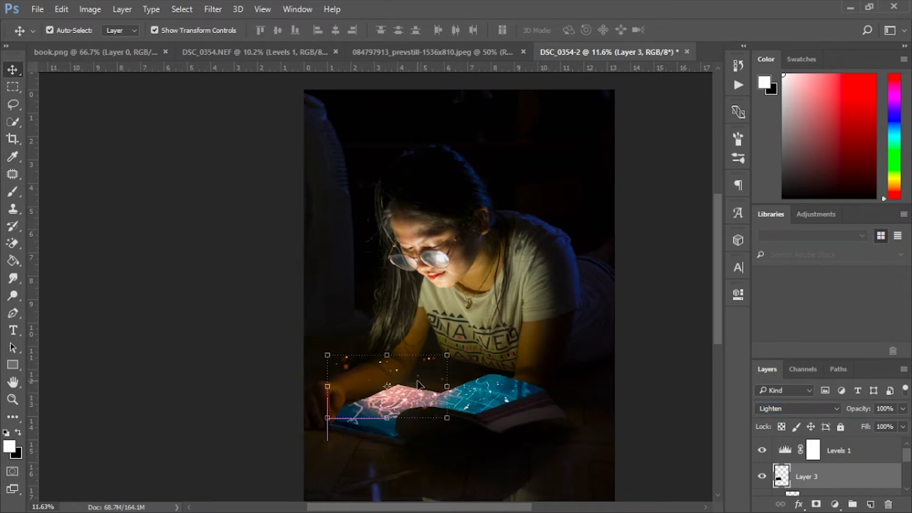
key("alt+shift+s")
mouse_move(409, 407)
left_mouse_down()
mouse_move(389, 390)
mouse_move(381, 406)
mouse_move(409, 388)
mouse_move(401, 386)
left_mouse_up()
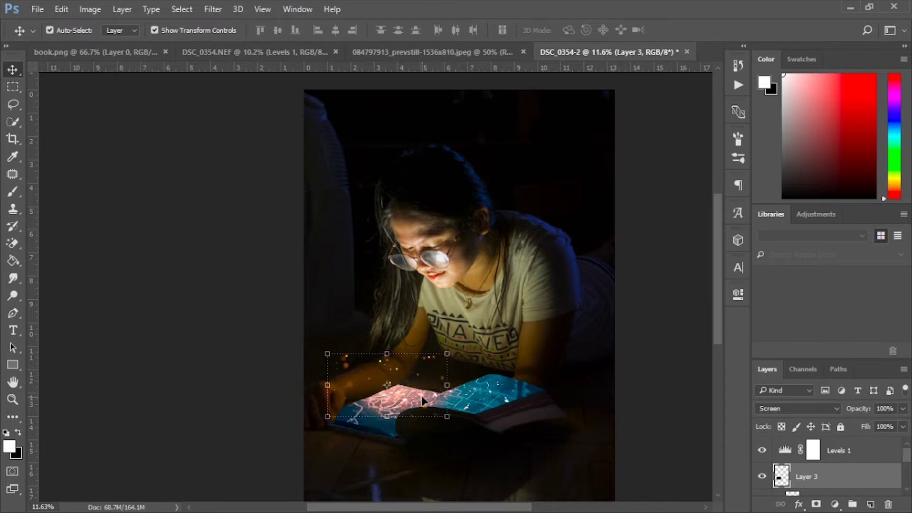
left_click(816, 504)
Paint black on Layer 3's mask with a 200 px, 100% flow brush over big bokeh blobs.
key("b")
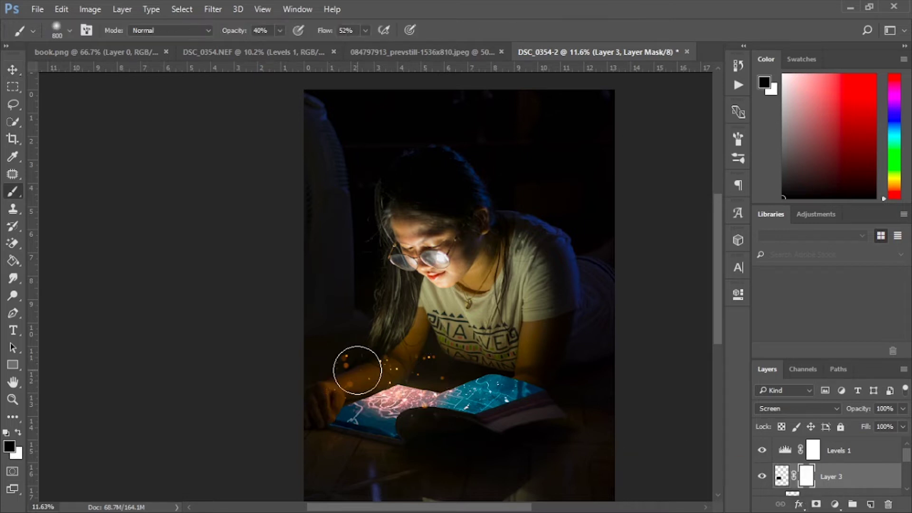
key("bracketleft")
key("bracketleft")
key("bracketleft")
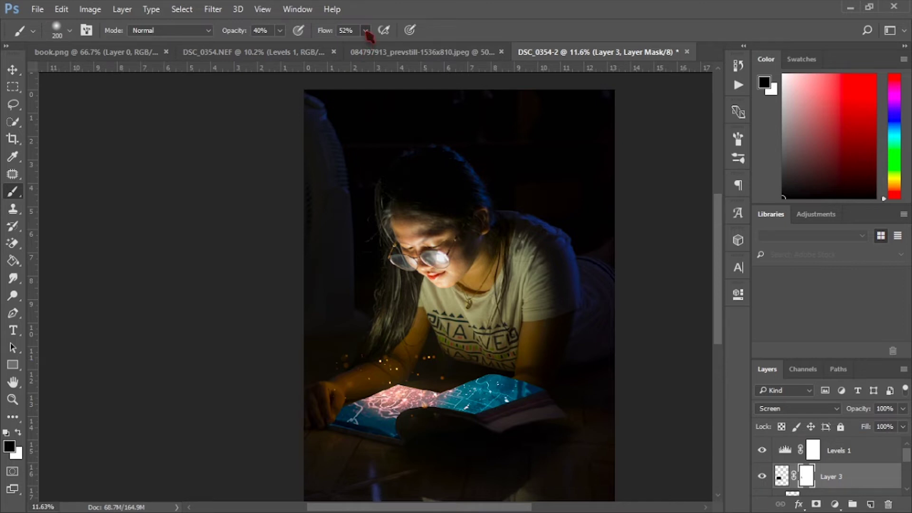
key("shift+0")
left_click(777, 428)
scroll(813, 454, "down", 1)
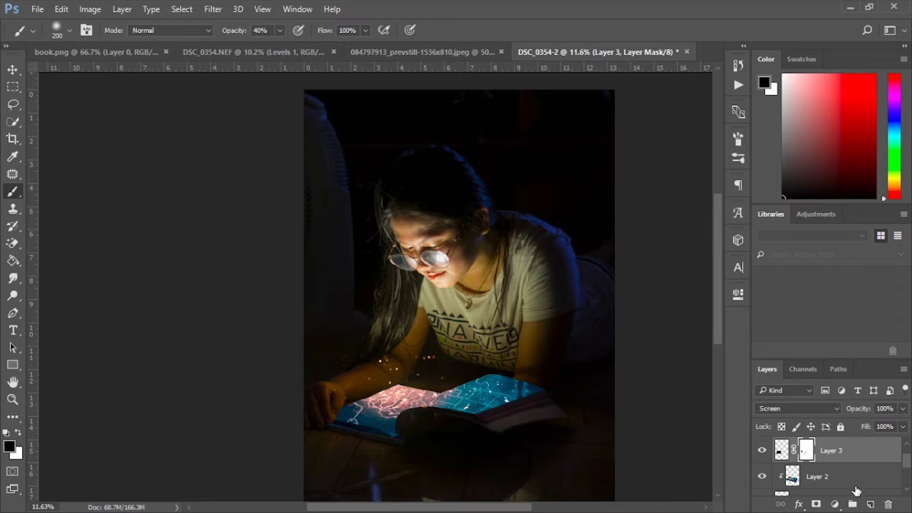
scroll(541, 350, "up", 3)
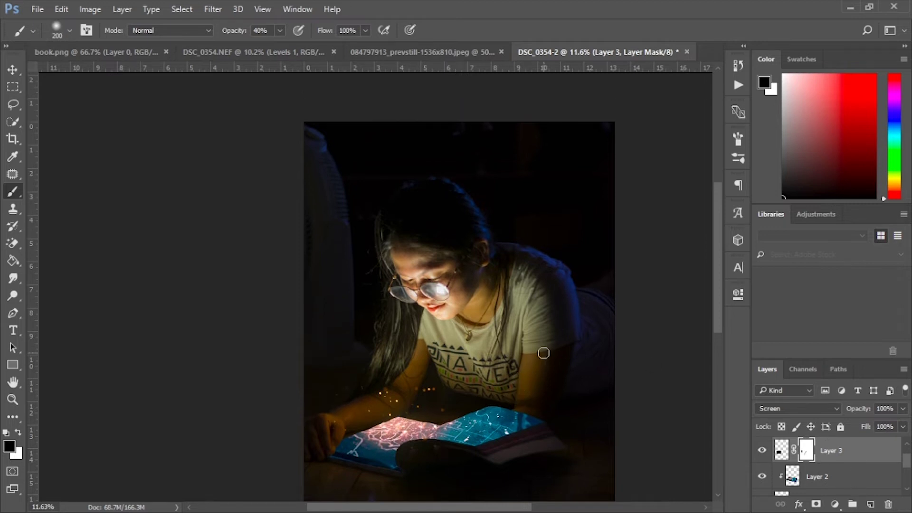
scroll(556, 343, "down", 2)
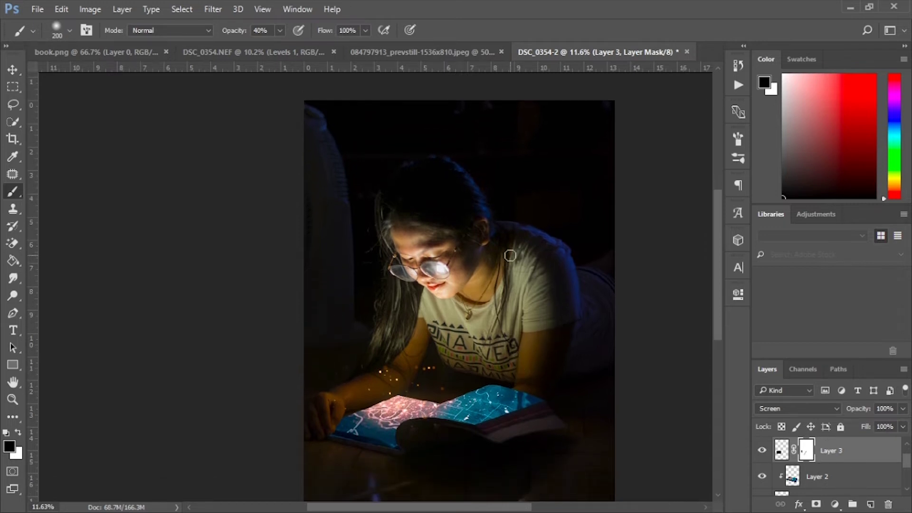
Review the bokeh and earlier photo tabs, then open the bedroom image gdh-1636x2048.jpg.
left_click(449, 52)
key("x")
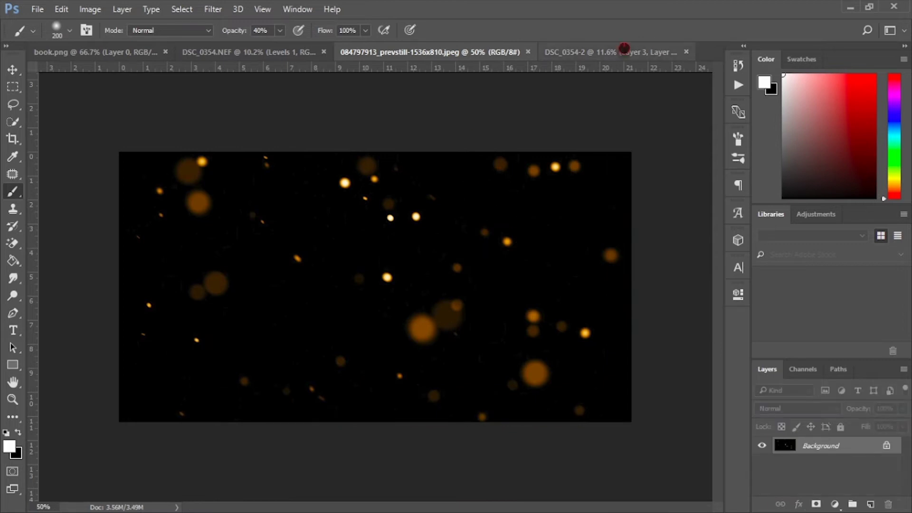
left_click(265, 52)
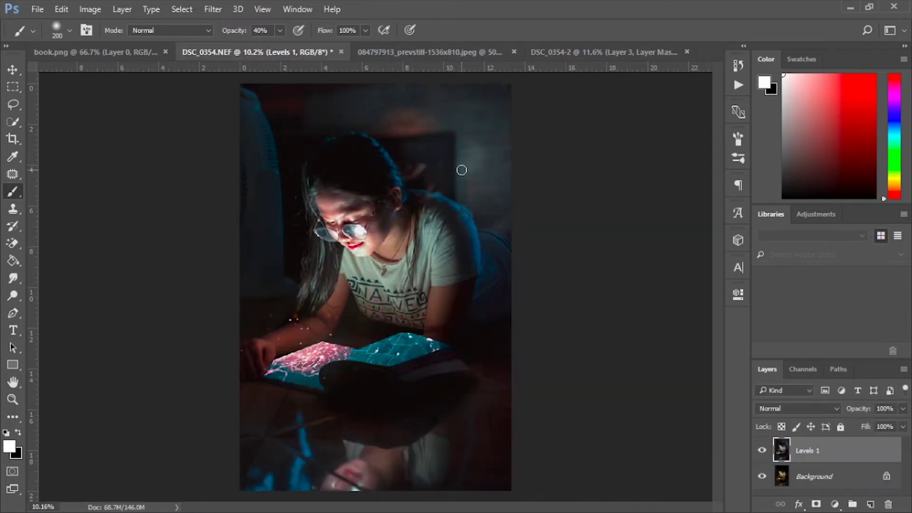
left_click(616, 59)
key("x")
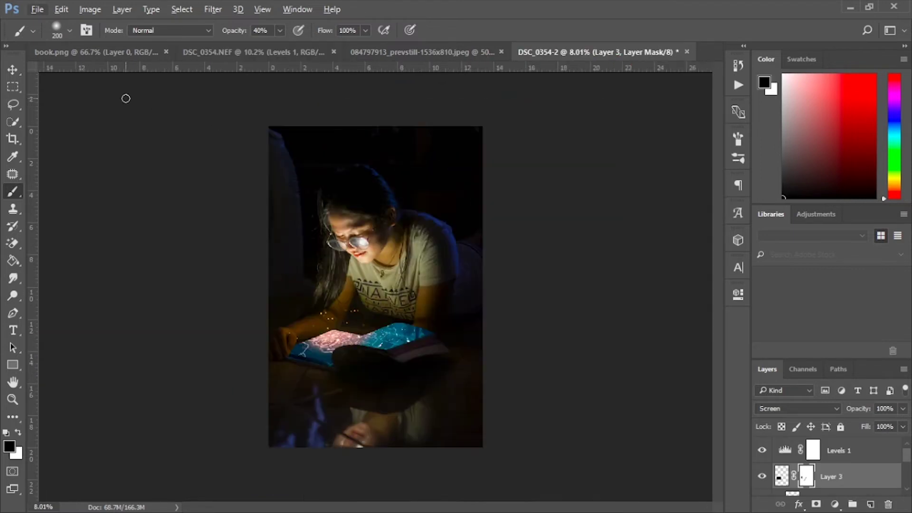
scroll(127, 95, "down", 2)
key("x")
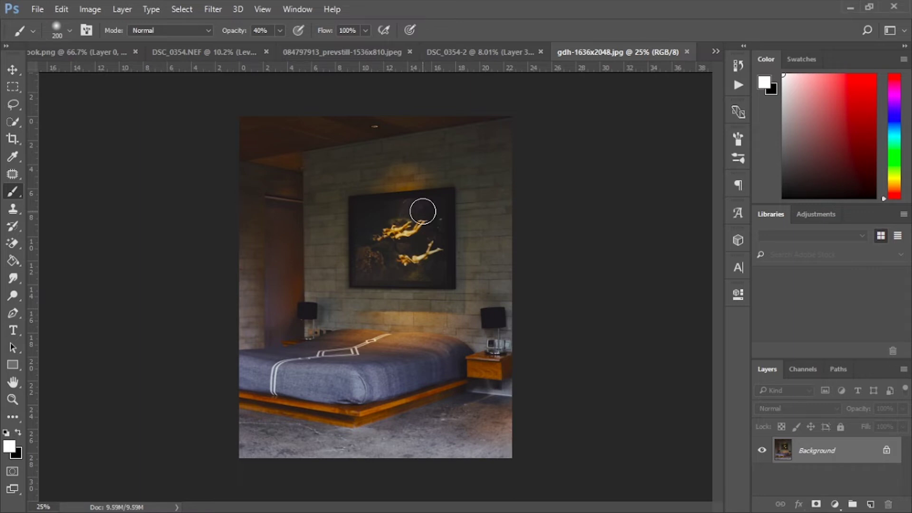
Bring the bedroom photo into the composite as Layer 4, enlarged and shifted up-right.
key("v")
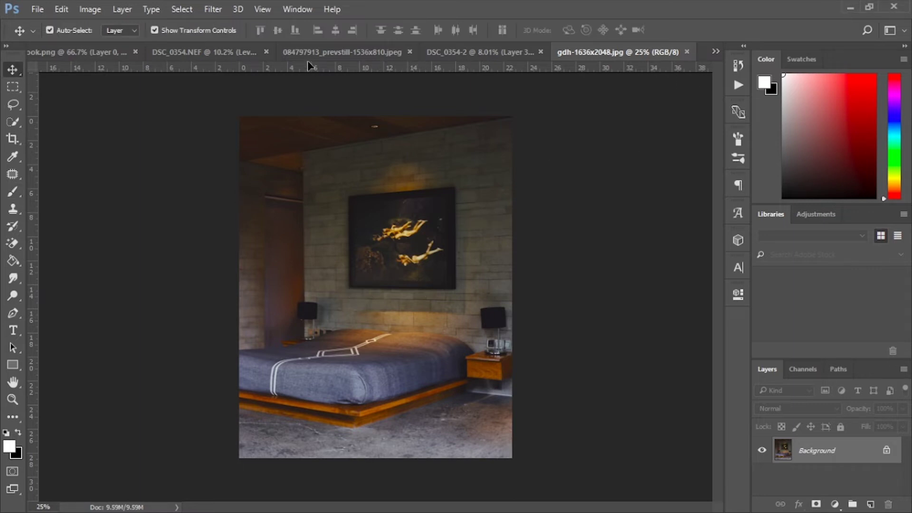
left_click(316, 53)
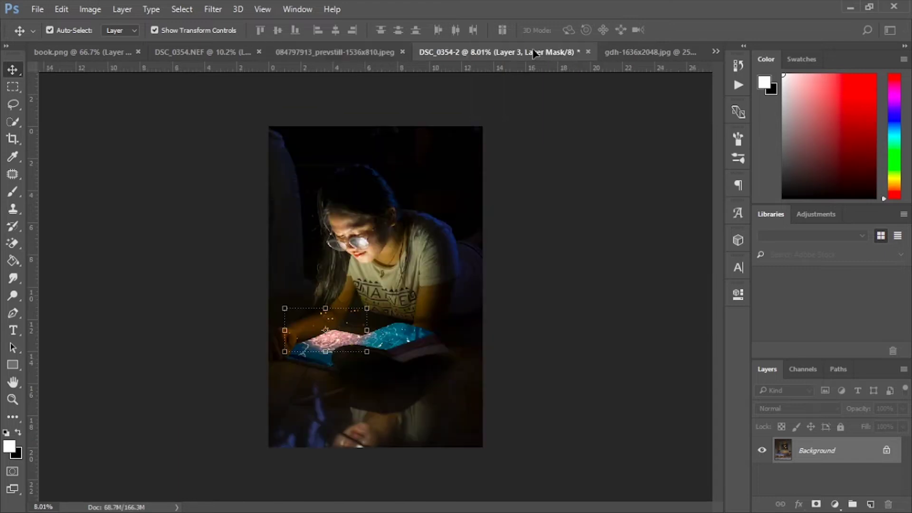
left_click_drag(531, 64, 340, 347)
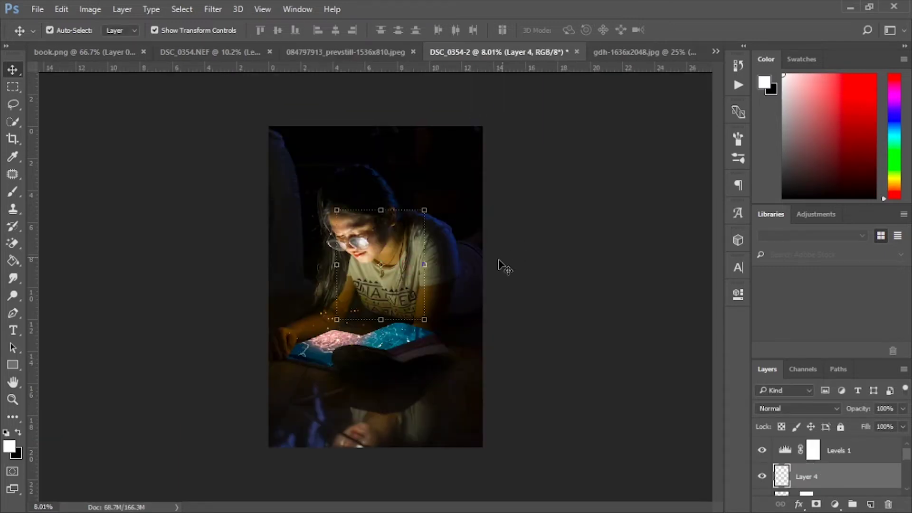
left_click_drag(426, 323, 483, 440)
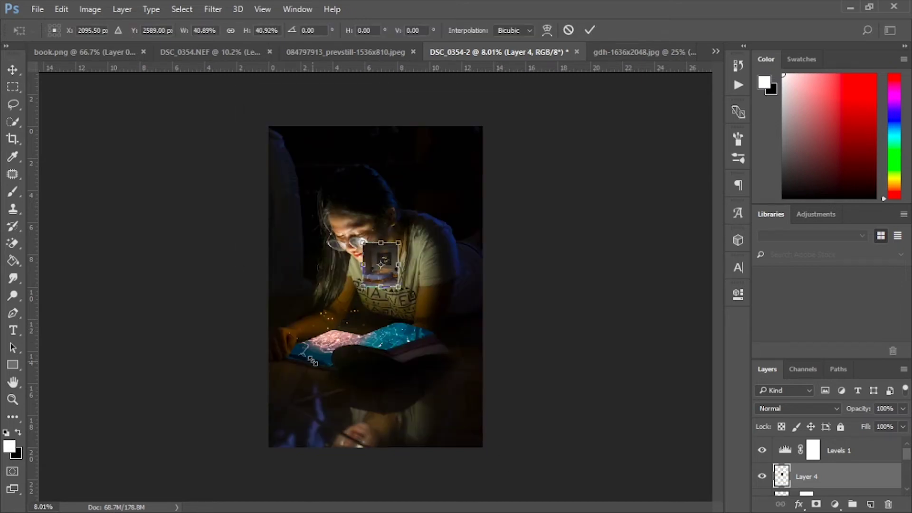
left_click_drag(483, 440, 494, 506)
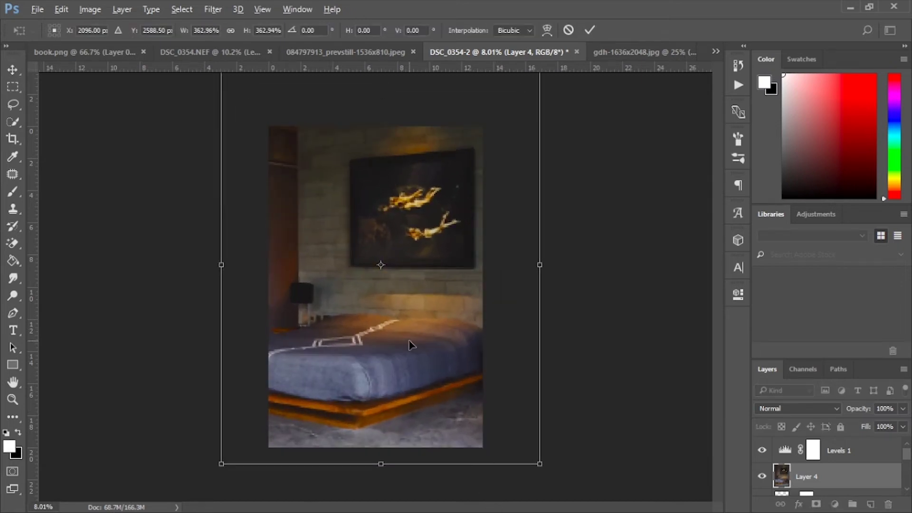
mouse_move(408, 346)
left_mouse_down()
mouse_move(477, 297)
mouse_move(438, 294)
left_mouse_up()
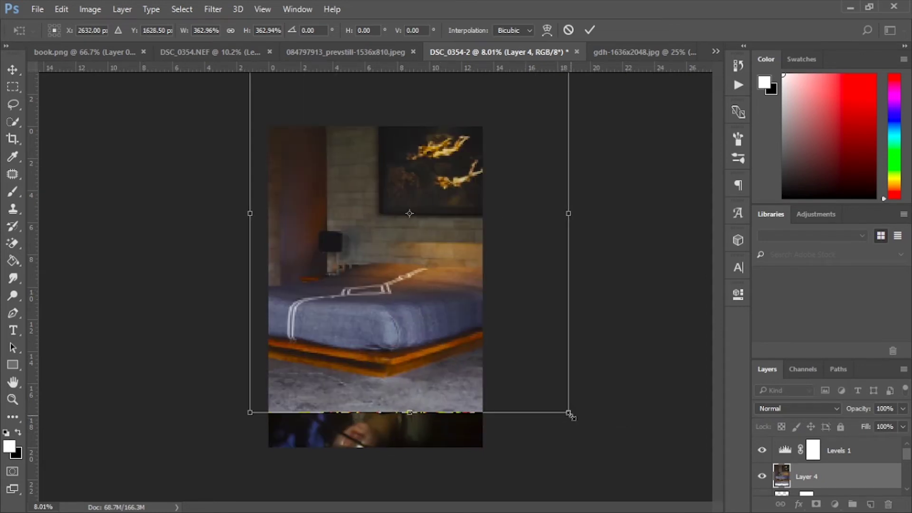
Commit the bedroom image's placement and hide Layer 4 behind an all-black layer mask.
key("Return")
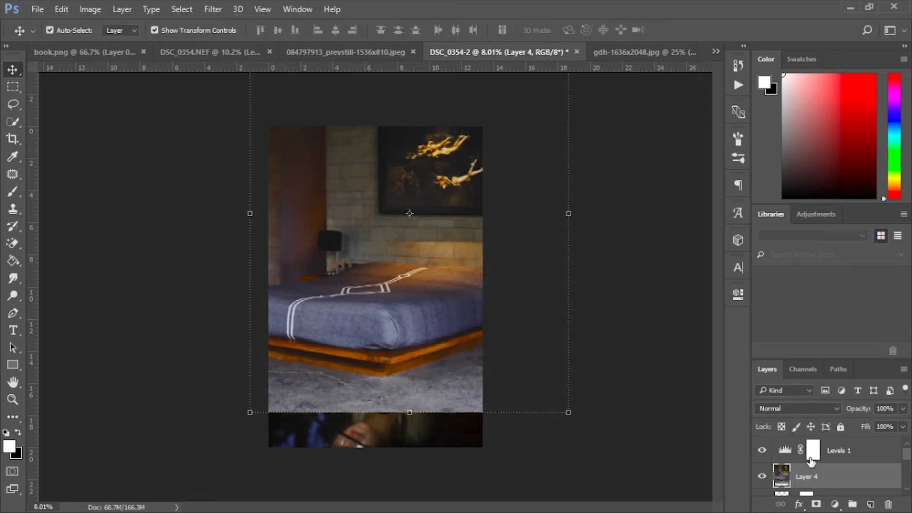
left_click(816, 505)
left_click(815, 505, "alt")
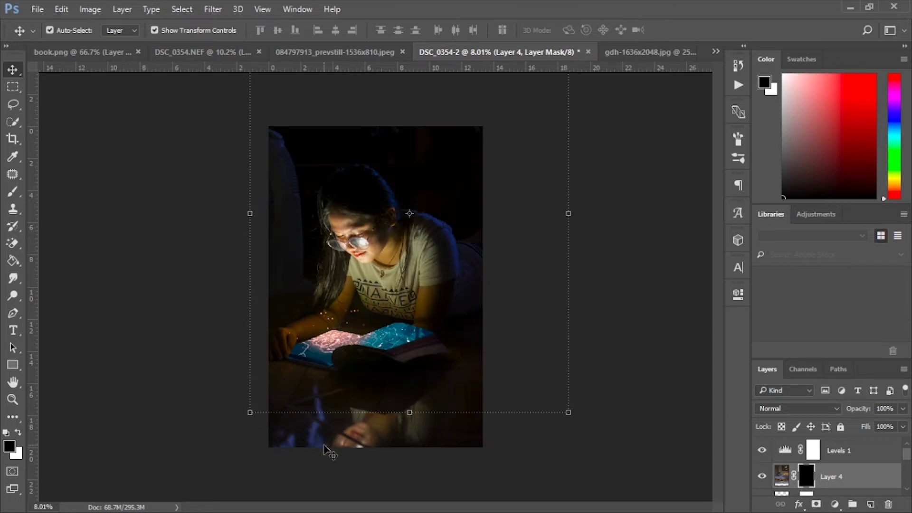
Set up a white brush with lowered flow, targeting the bedroom layer's mask.
key("b")
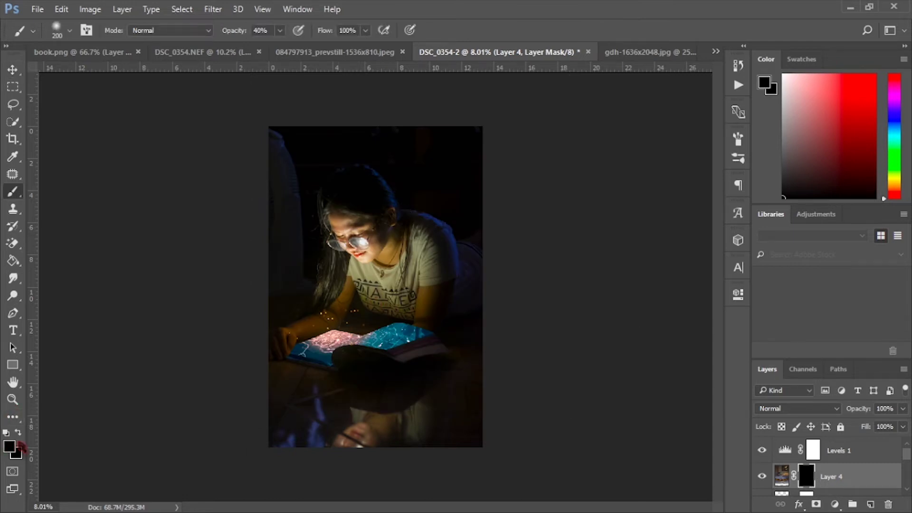
left_click(18, 433)
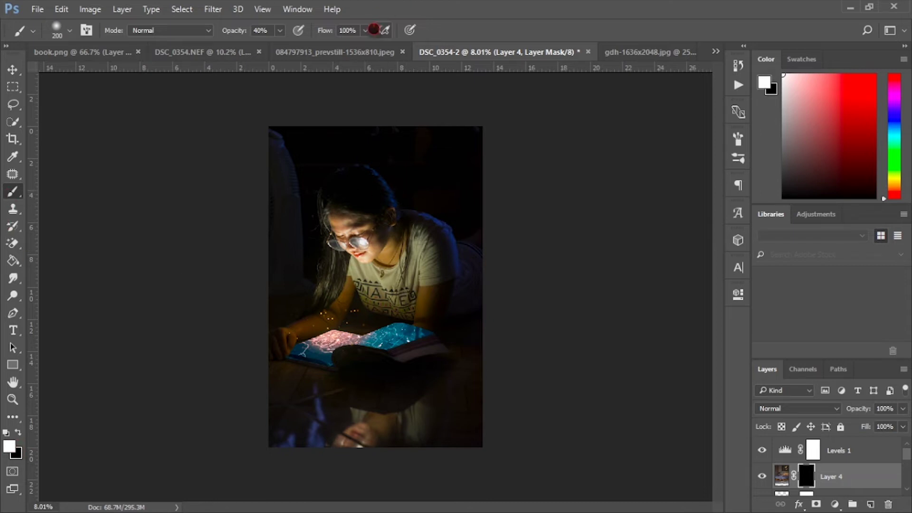
left_click_drag(365, 30, 356, 73)
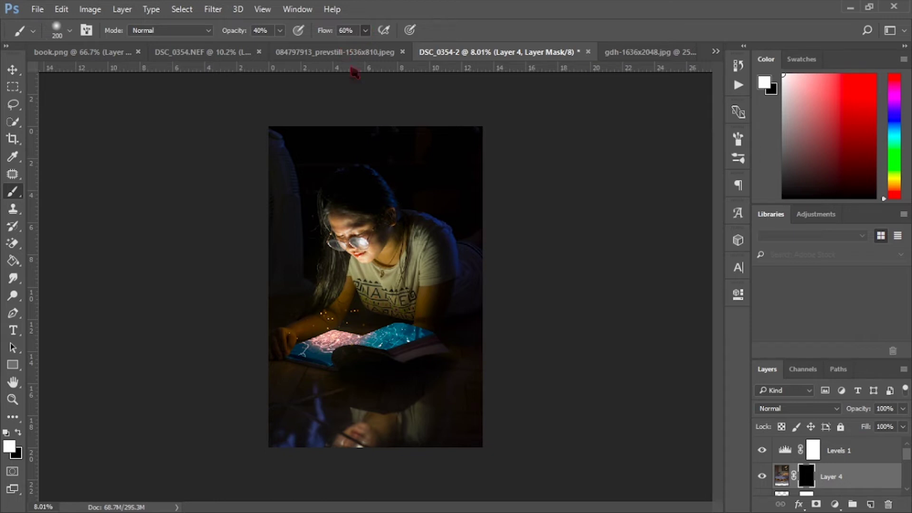
left_click(782, 475)
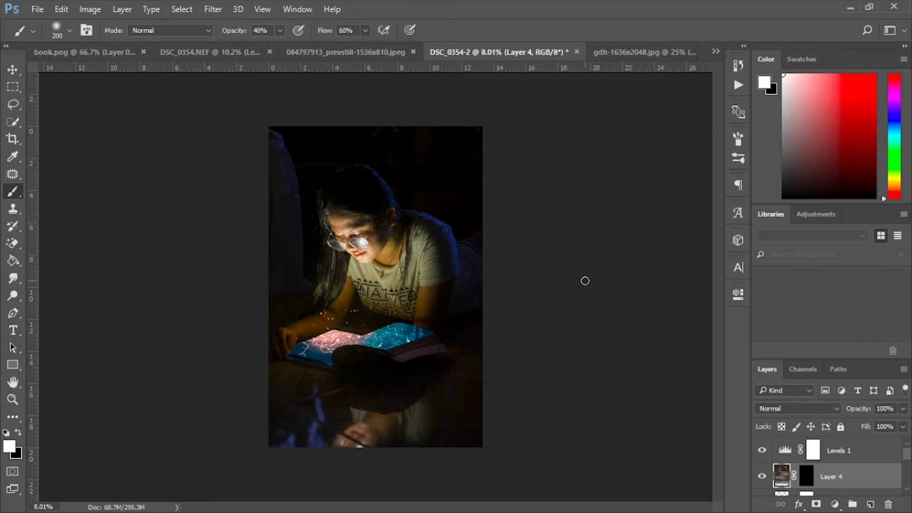
left_click(807, 477)
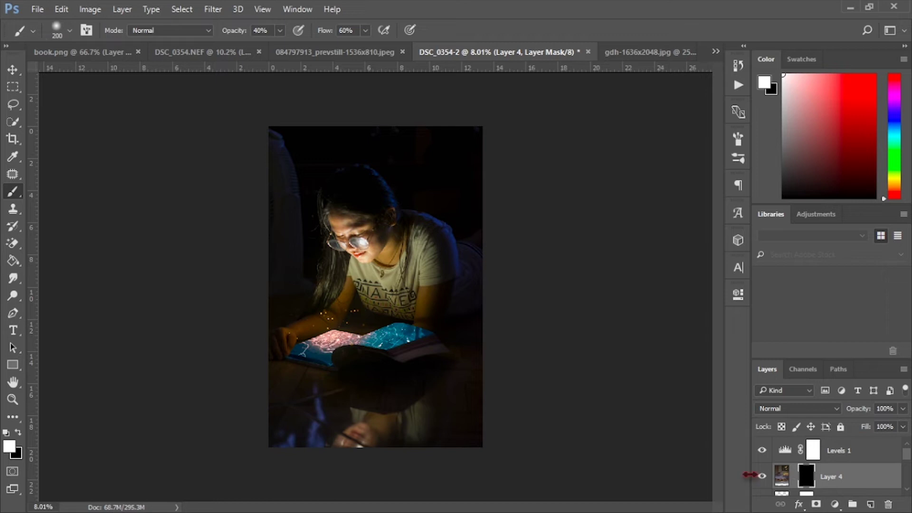
Undo the mask and scale the bedroom photo up with Ctrl+T to cover the whole canvas.
key("ctrl+z")
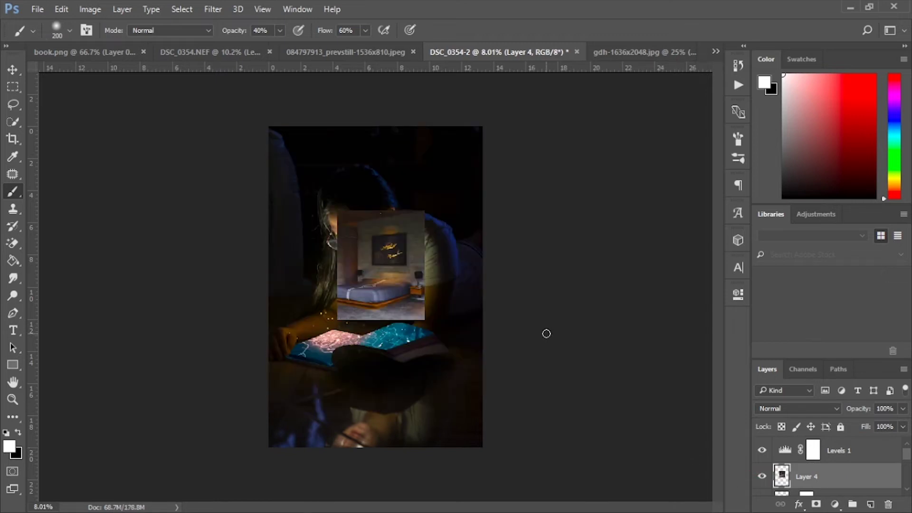
key("v")
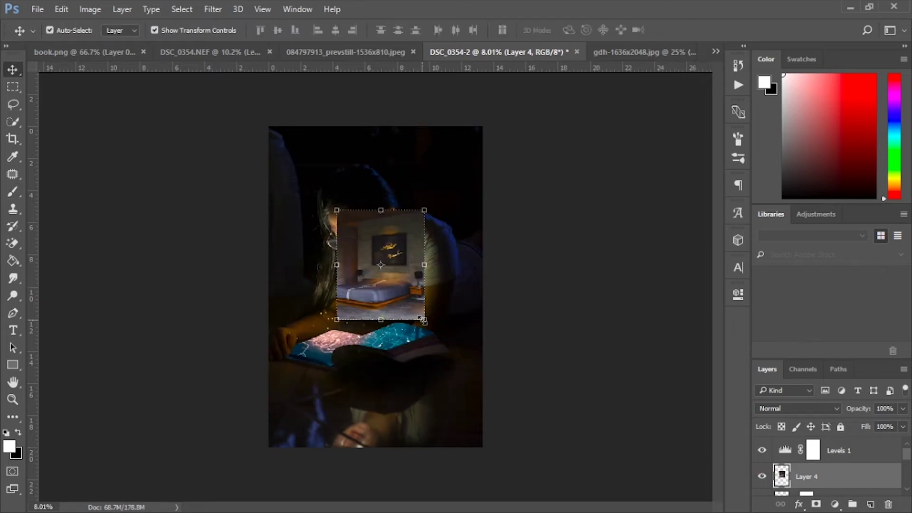
key("ctrl+t")
left_click_drag(500, 371, 533, 416)
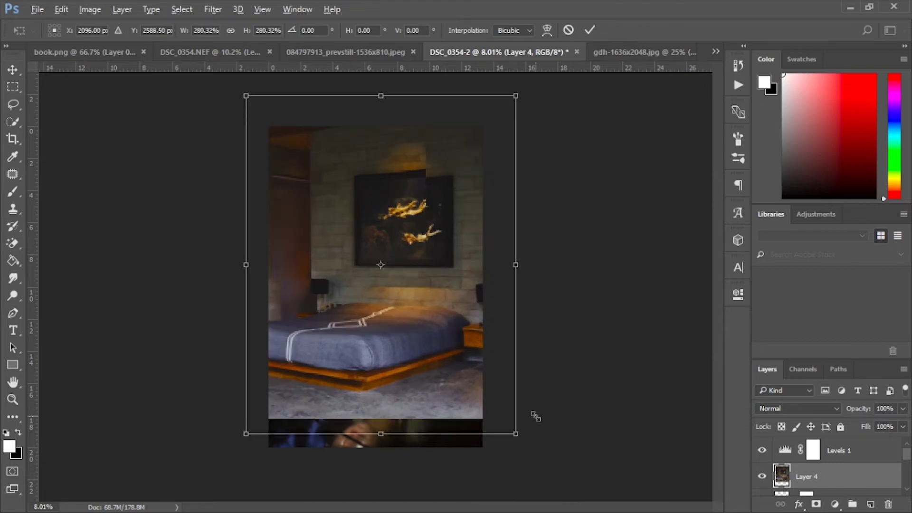
mouse_move(459, 213)
left_mouse_down()
mouse_move(479, 205)
mouse_move(479, 184)
left_mouse_up()
left_click(591, 31)
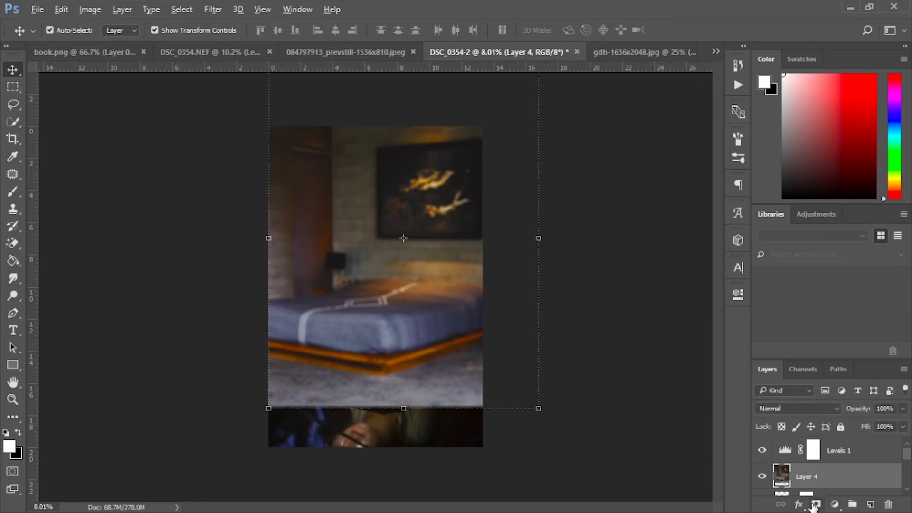
Add a black mask to Layer 4 and set a much larger brush with lowered flow and opacity.
left_click(815, 505, "alt")
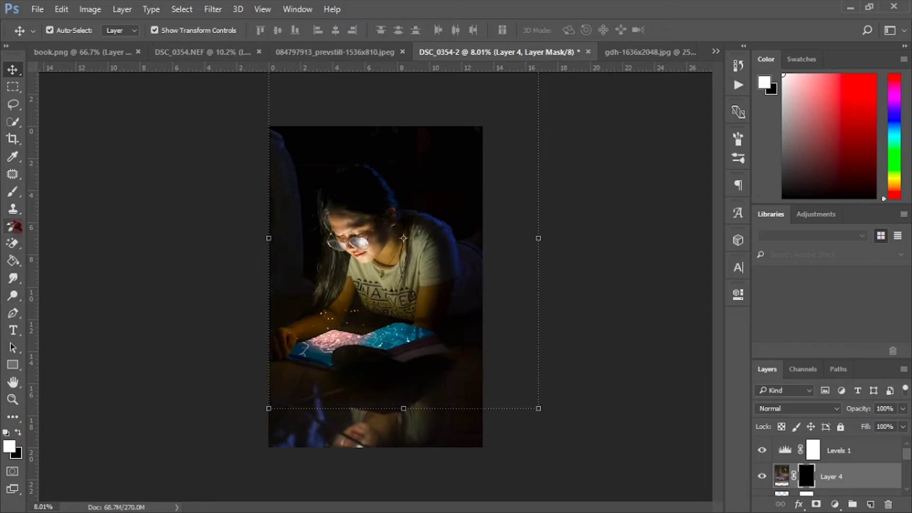
left_click(13, 191)
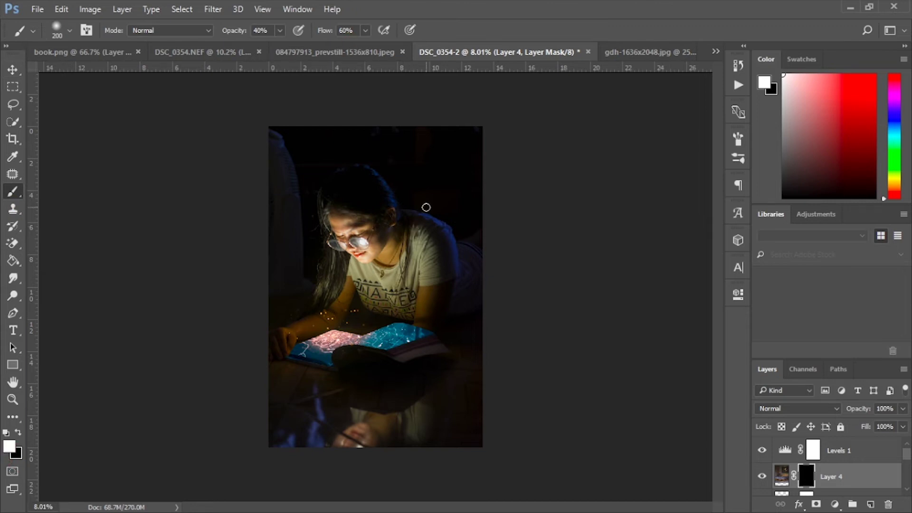
key("bracketright")
key("bracketright")
key("bracketright")
left_click_drag(366, 30, 345, 50)
key("3")
key("1")
key("2")
key("9")
key("bracketright")
key("bracketright")
key("bracketright")
Paint faintly over the top-right background to reveal the bedroom's wall painting and right edge.
left_click_drag(436, 168, 464, 144)
mouse_move(446, 204)
left_mouse_down()
mouse_move(458, 236)
mouse_move(449, 143)
mouse_move(476, 140)
left_mouse_up()
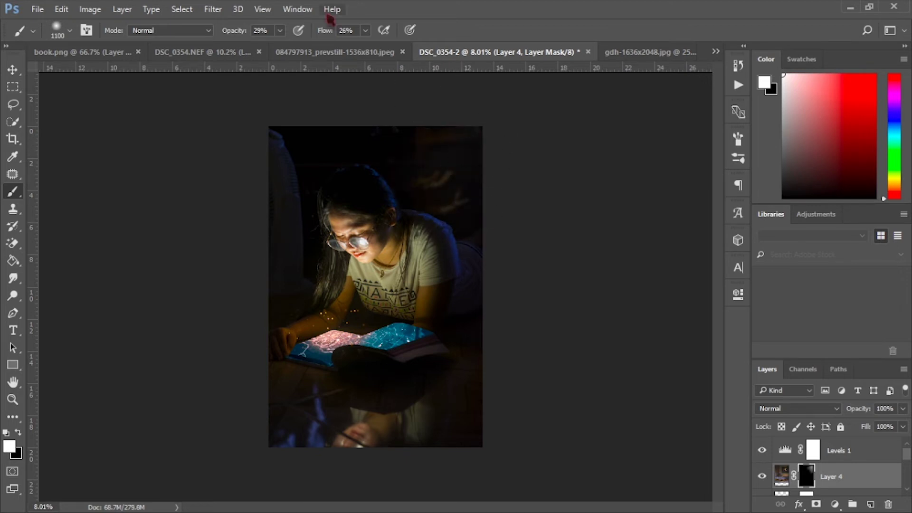
left_click_drag(365, 31, 375, 48)
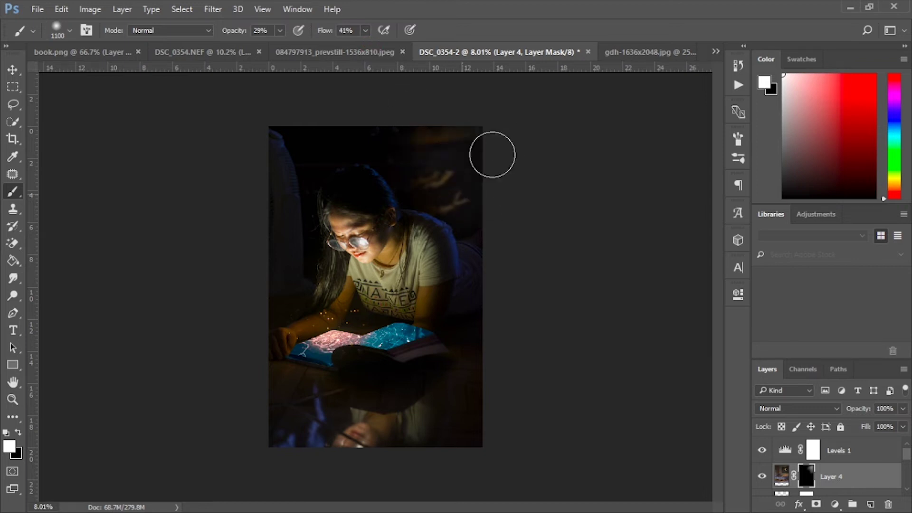
mouse_move(493, 153)
left_mouse_down()
mouse_move(458, 183)
mouse_move(410, 135)
mouse_move(473, 153)
mouse_move(481, 198)
mouse_move(372, 133)
mouse_move(412, 193)
mouse_move(404, 198)
mouse_move(397, 161)
mouse_move(356, 133)
mouse_move(304, 143)
mouse_move(281, 133)
mouse_move(301, 151)
mouse_move(332, 123)
left_mouse_up()
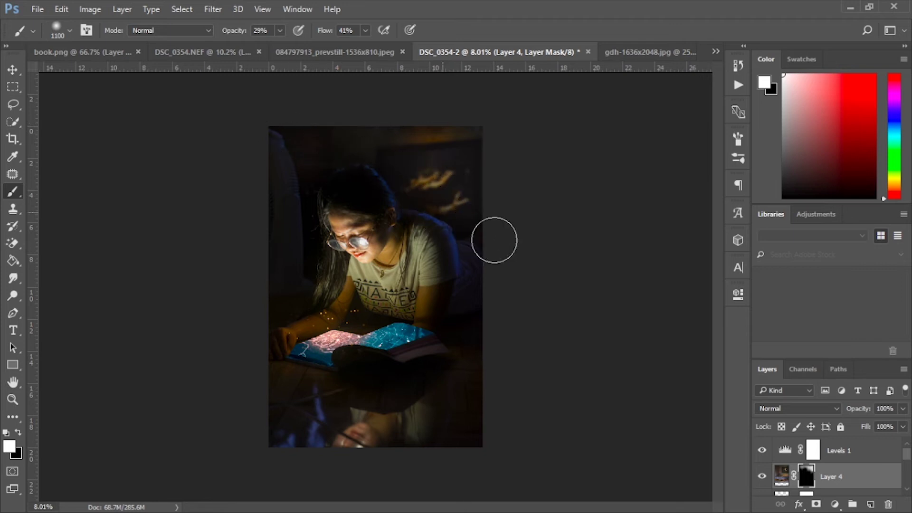
mouse_move(476, 244)
left_mouse_down()
mouse_move(586, 241)
mouse_move(533, 226)
left_mouse_up()
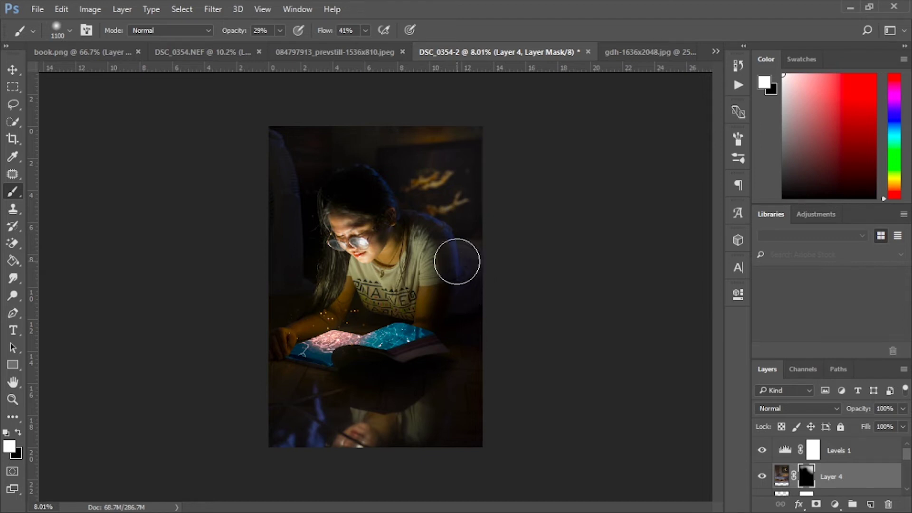
left_click(18, 432)
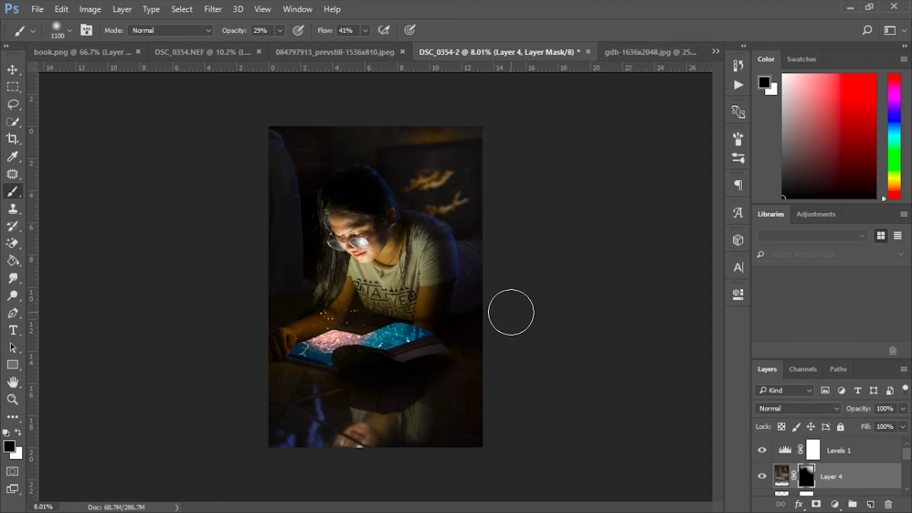
Switch to the Move tool and select Layer 4 itself rather than its mask.
scroll(849, 474, "down", 2)
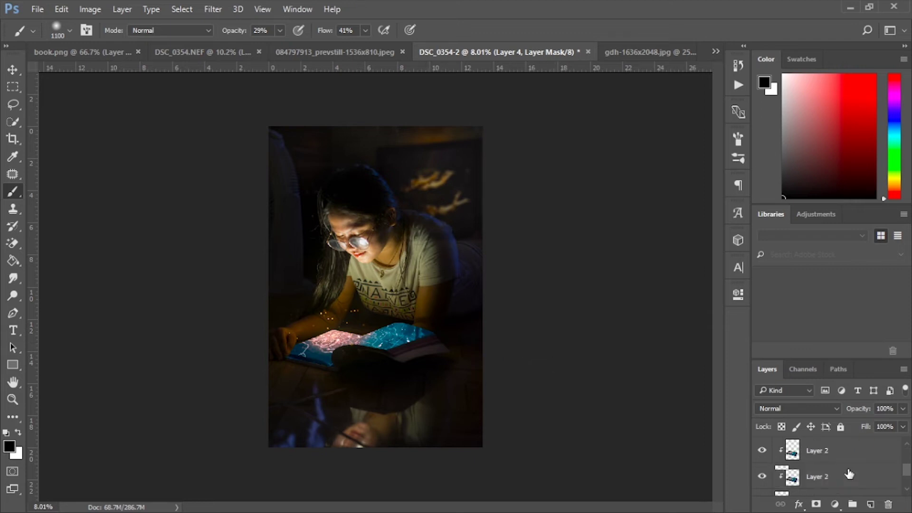
scroll(849, 474, "down", 1)
scroll(849, 474, "down", 1)
scroll(849, 474, "down", 1)
scroll(849, 474, "up", 1)
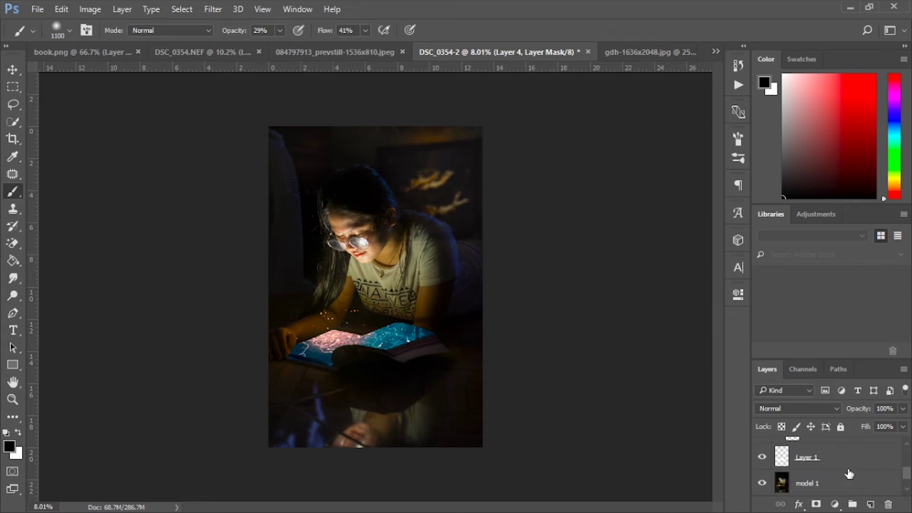
scroll(849, 473, "up", 2)
scroll(848, 474, "up", 2)
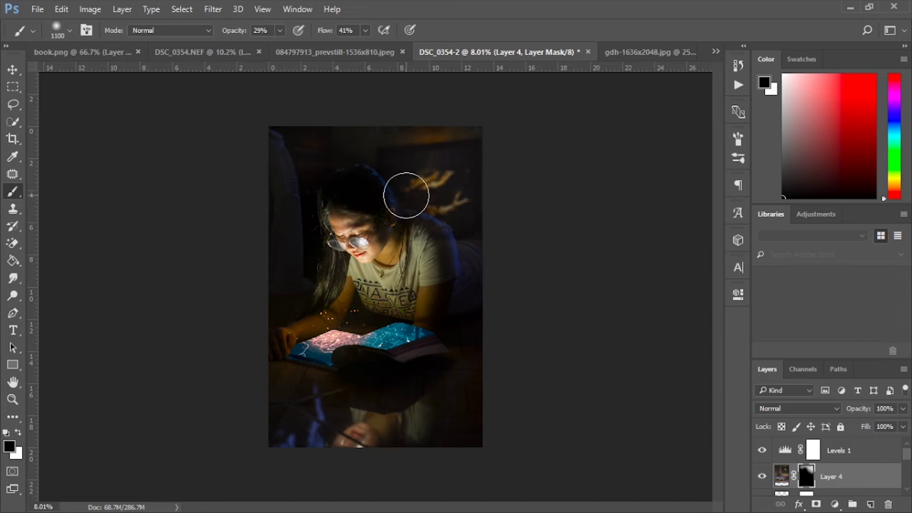
key("v")
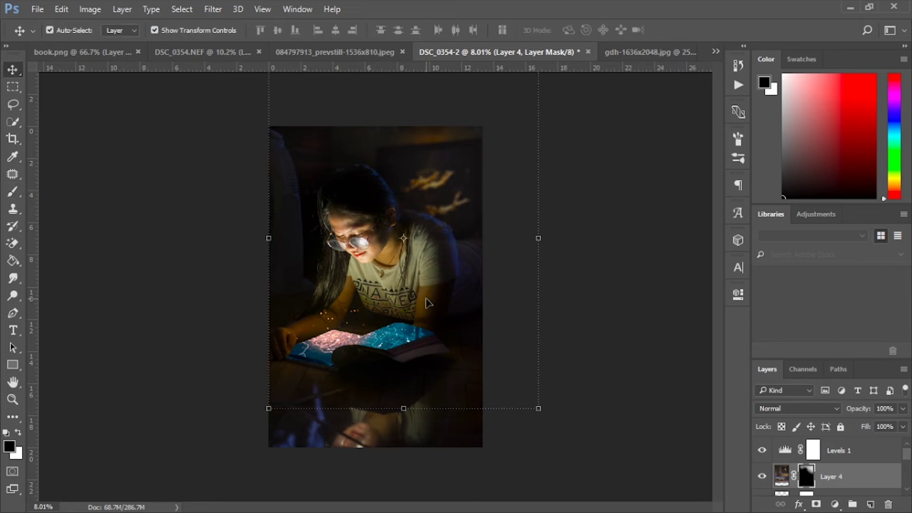
left_click(567, 349)
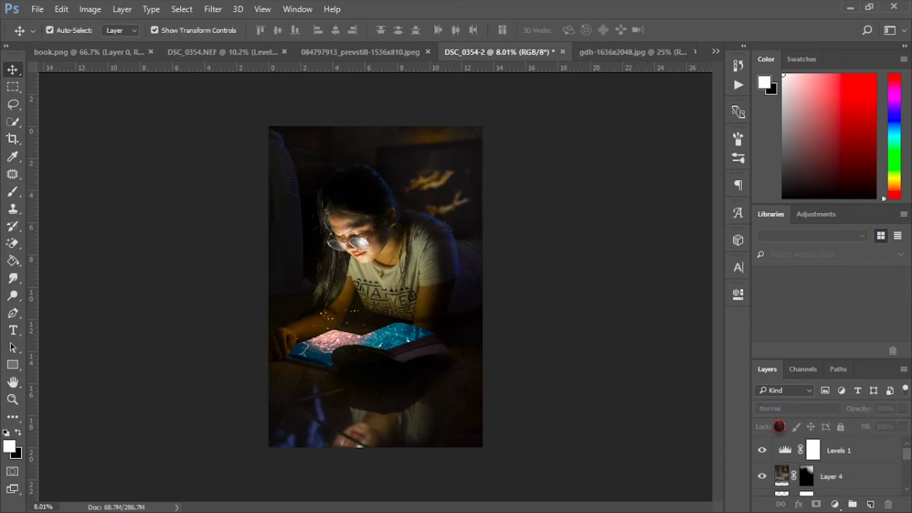
Select model 1, Levels 1 and Layer 4, then merge them into one layer with Ctrl+E.
scroll(817, 473, "down", 3)
scroll(819, 478, "down", 2)
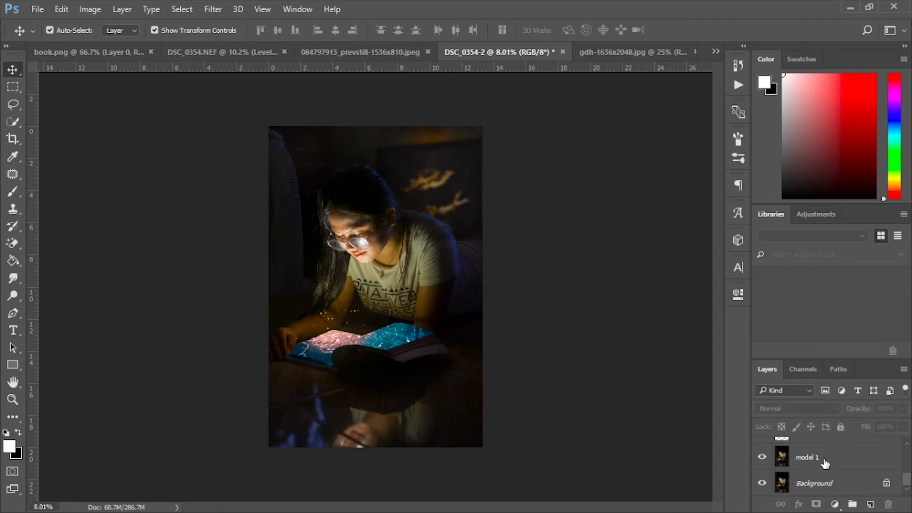
left_click(823, 458)
scroll(836, 463, "up", 5)
left_click(848, 455, "shift")
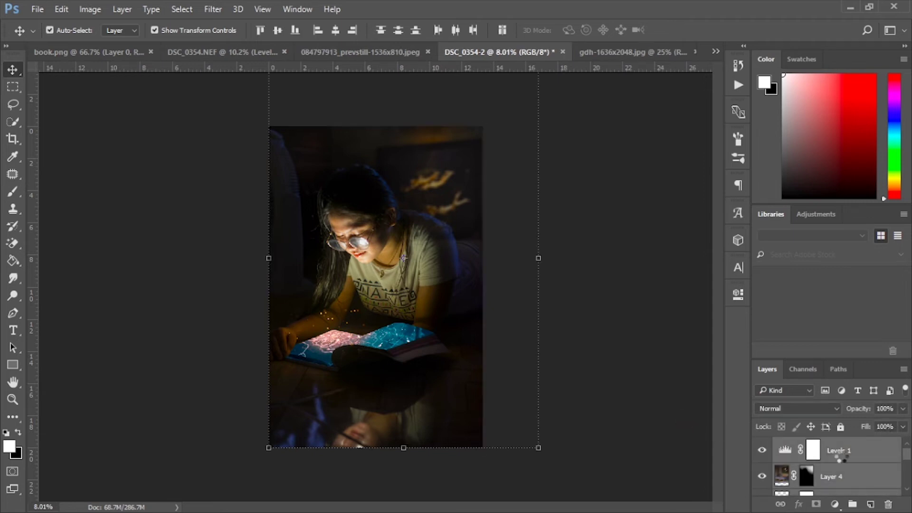
key("ctrl+e")
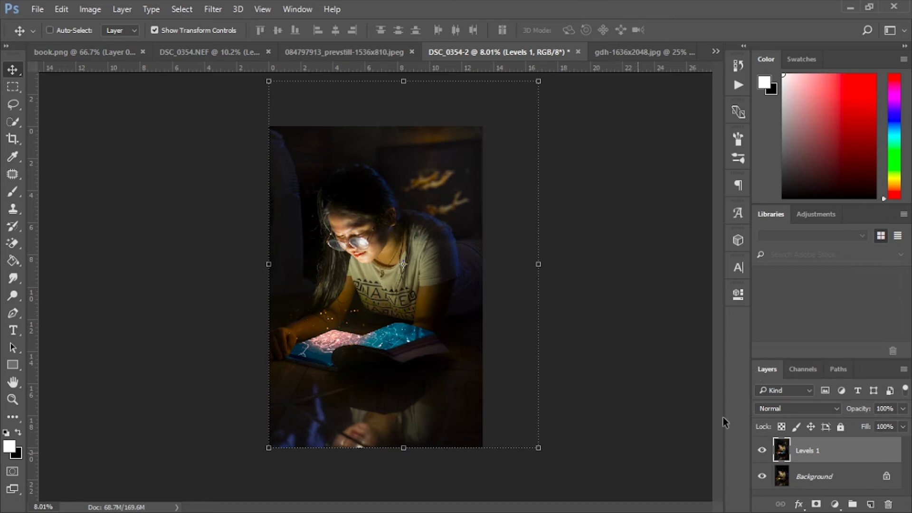
Make canvas clicks pick layers automatically with the Move tool.
key("ctrl")
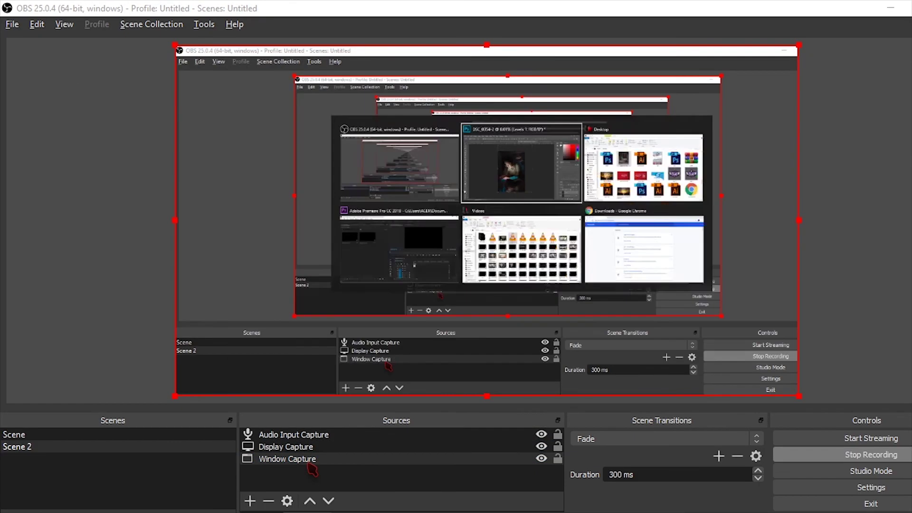
Switch from OBS Studio back to the Photoshop window with Alt+Tab.
key("alt+Tab")
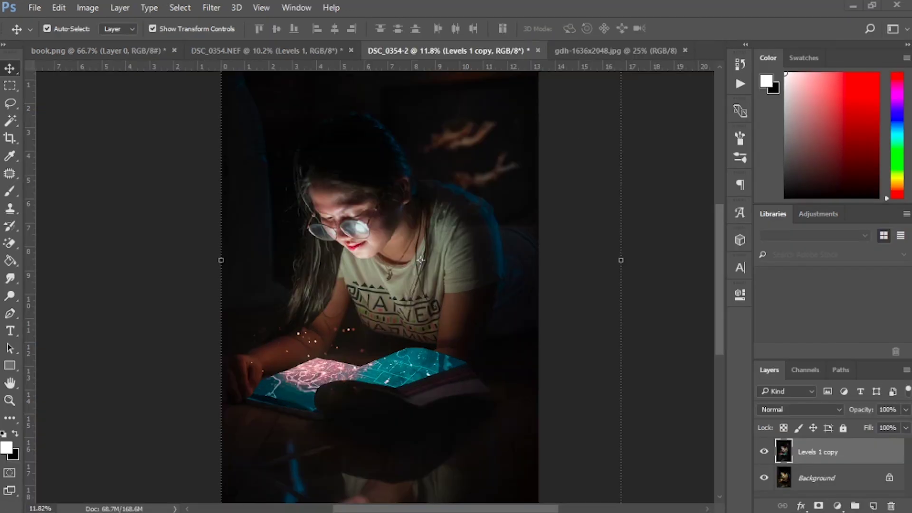
left_click(764, 453)
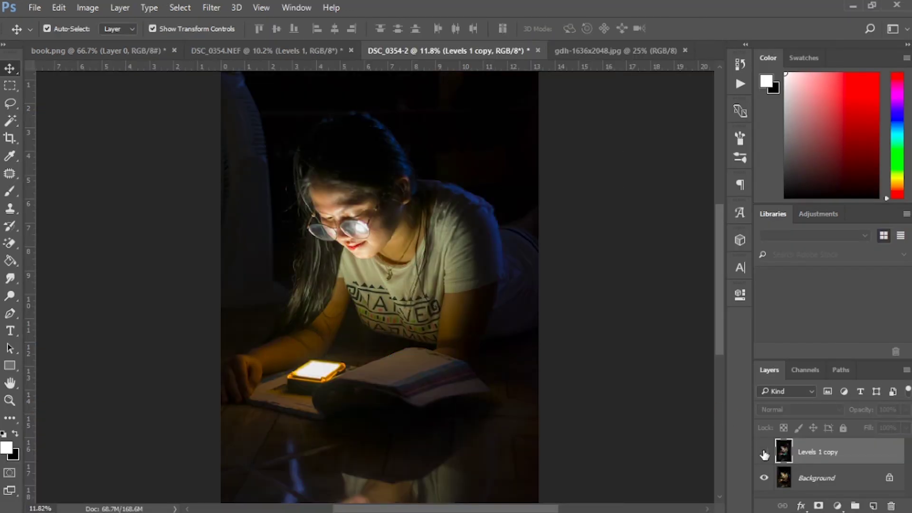
left_click(764, 453)
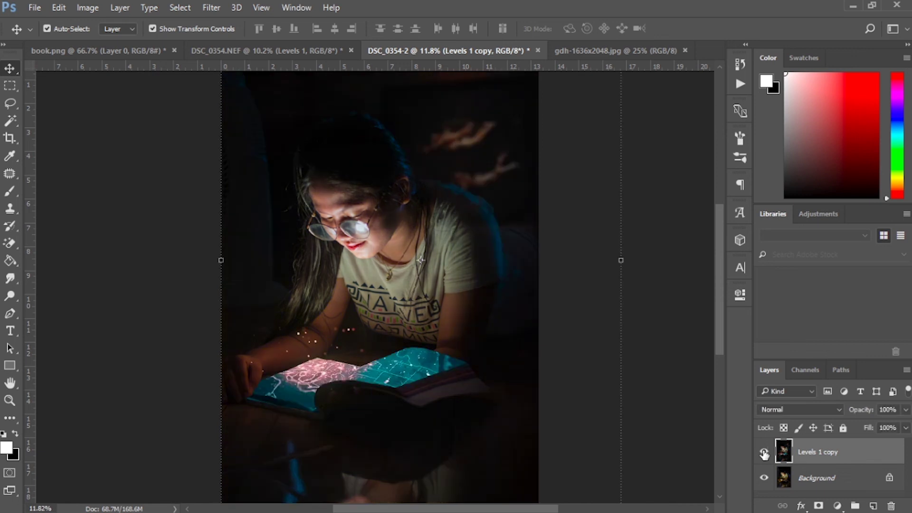
left_click(764, 453)
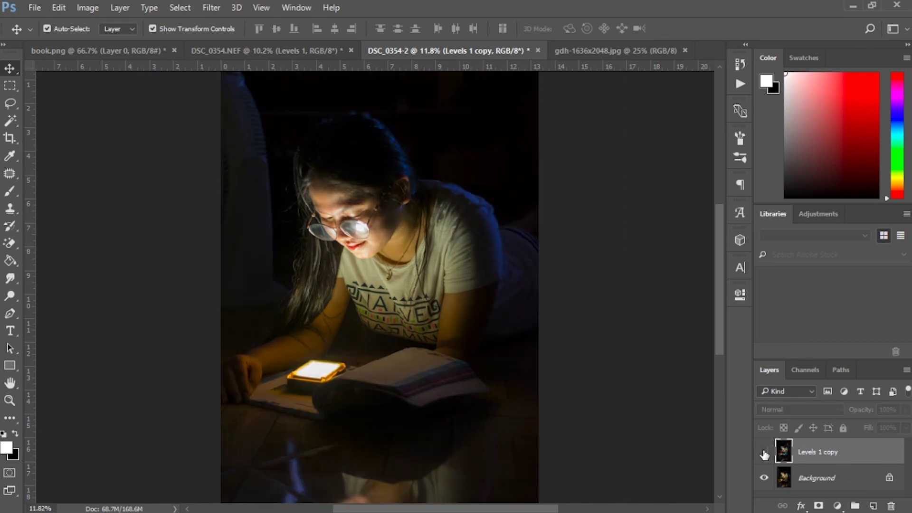
left_click(764, 452)
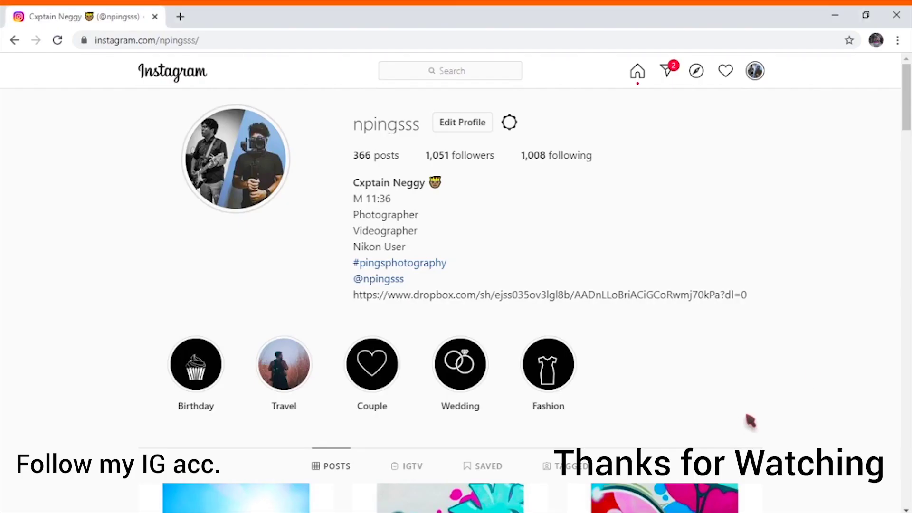
scroll(826, 366, "down", 2)
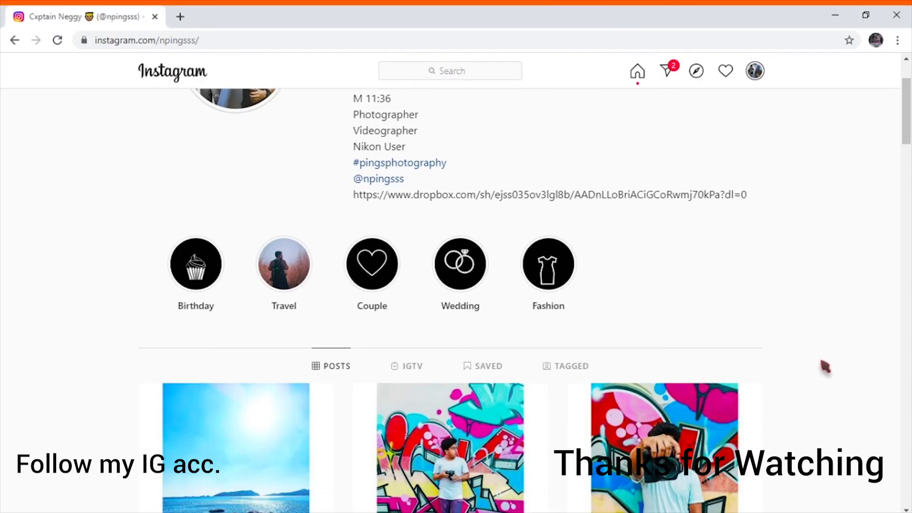
scroll(825, 365, "down", 2)
scroll(822, 362, "down", 4)
scroll(821, 361, "down", 5)
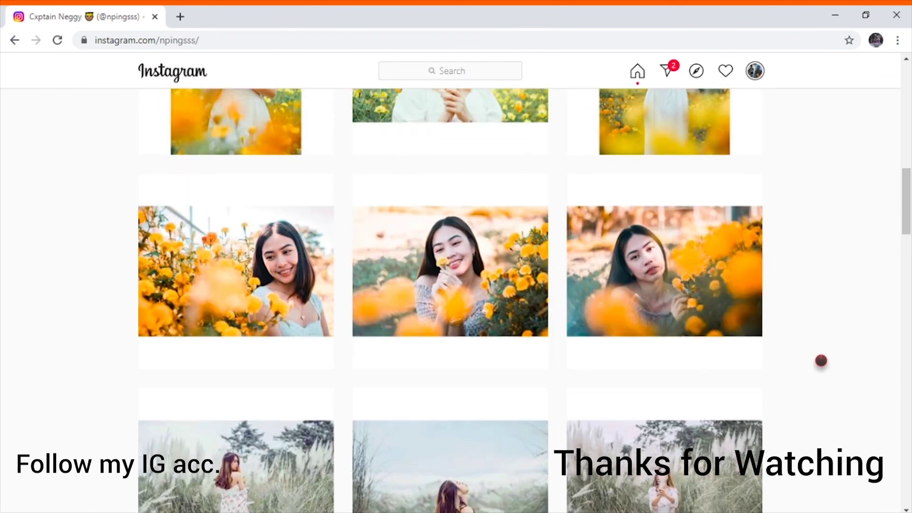
scroll(821, 361, "down", 6)
scroll(821, 361, "down", 3)
scroll(825, 366, "down", 4)
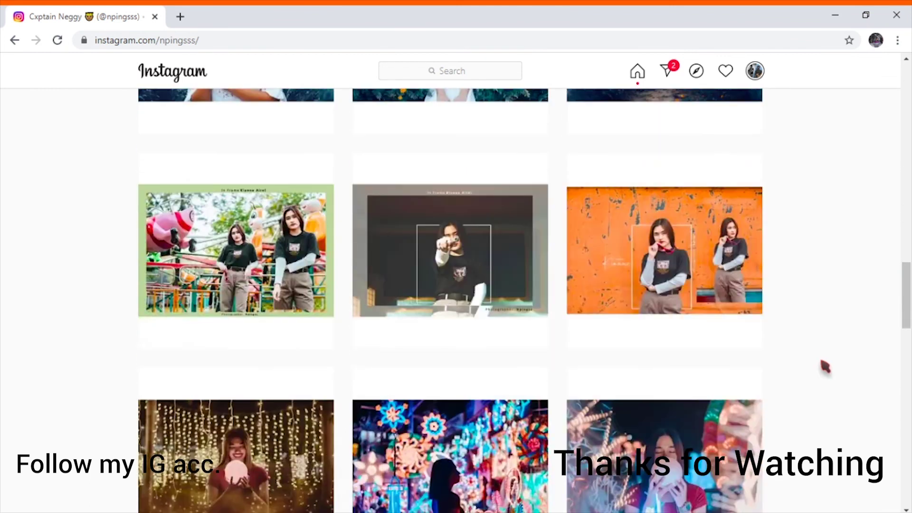
scroll(825, 366, "down", 5)
scroll(821, 361, "down", 3)
scroll(821, 362, "down", 5)
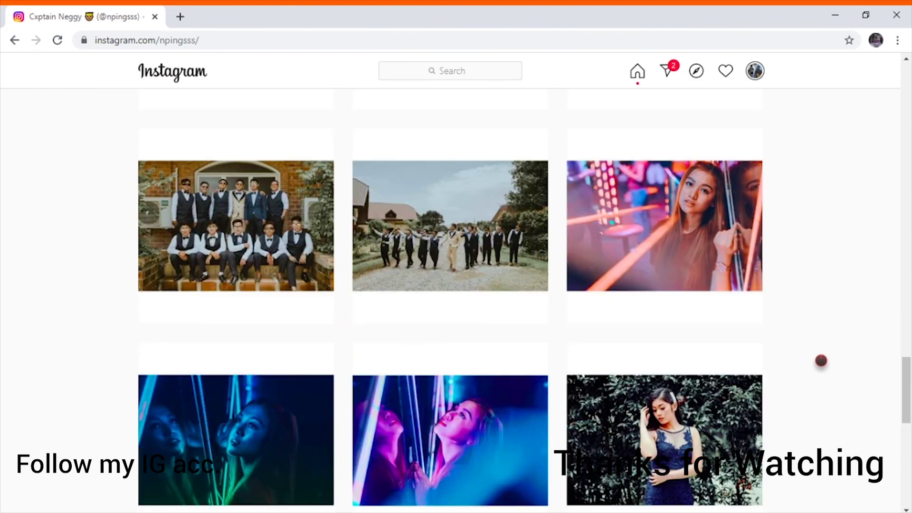
scroll(821, 361, "down", 5)
scroll(821, 362, "down", 5)
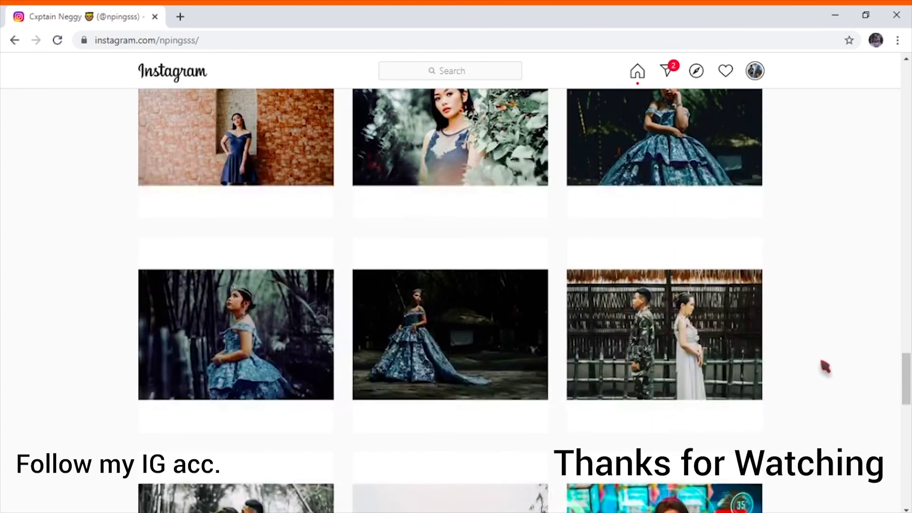
scroll(822, 363, "down", 4)
scroll(825, 365, "down", 4)
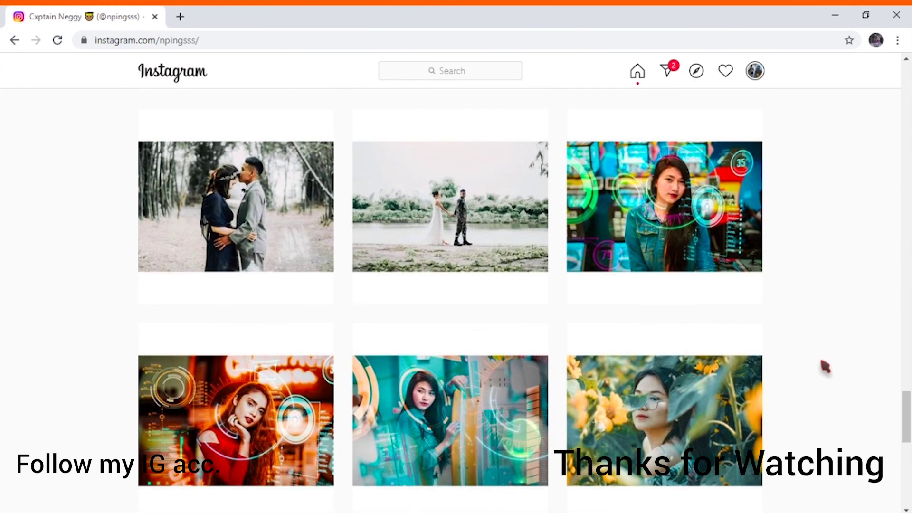